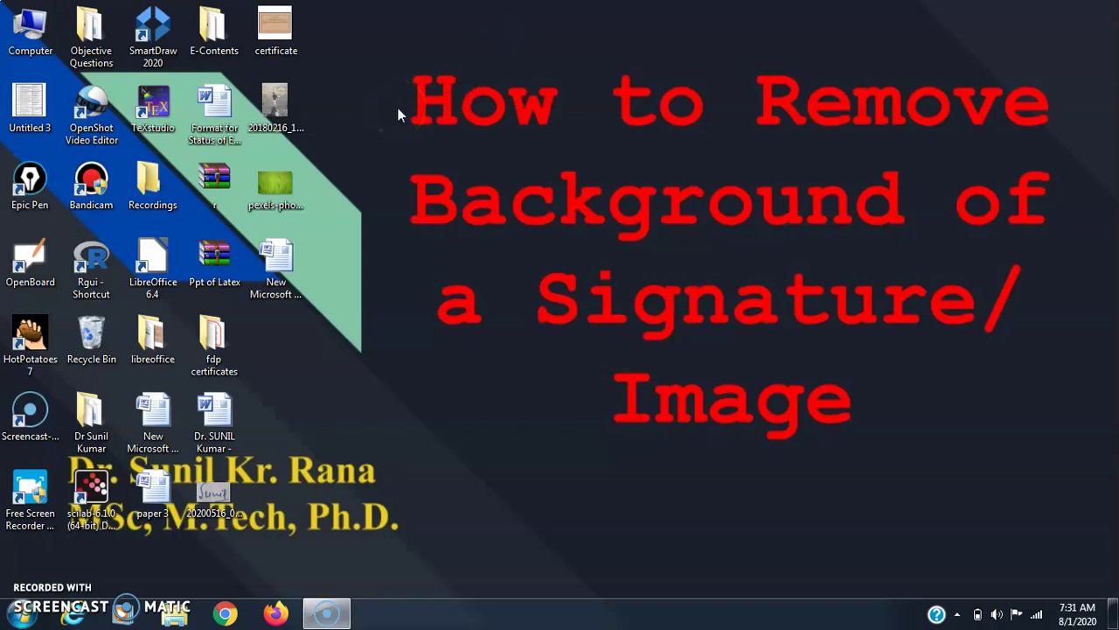
Step: View the signature image 20200516_064354 from the desktop, close the viewer and refresh the desktop
left_click(215, 494)
double_click(215, 494)
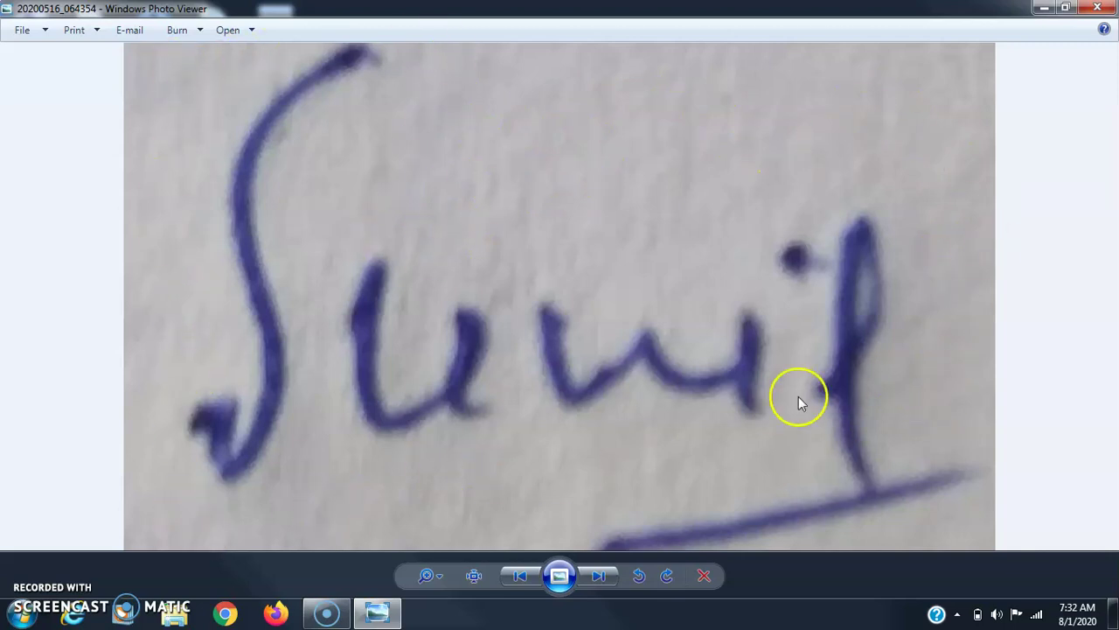
left_click(1097, 9)
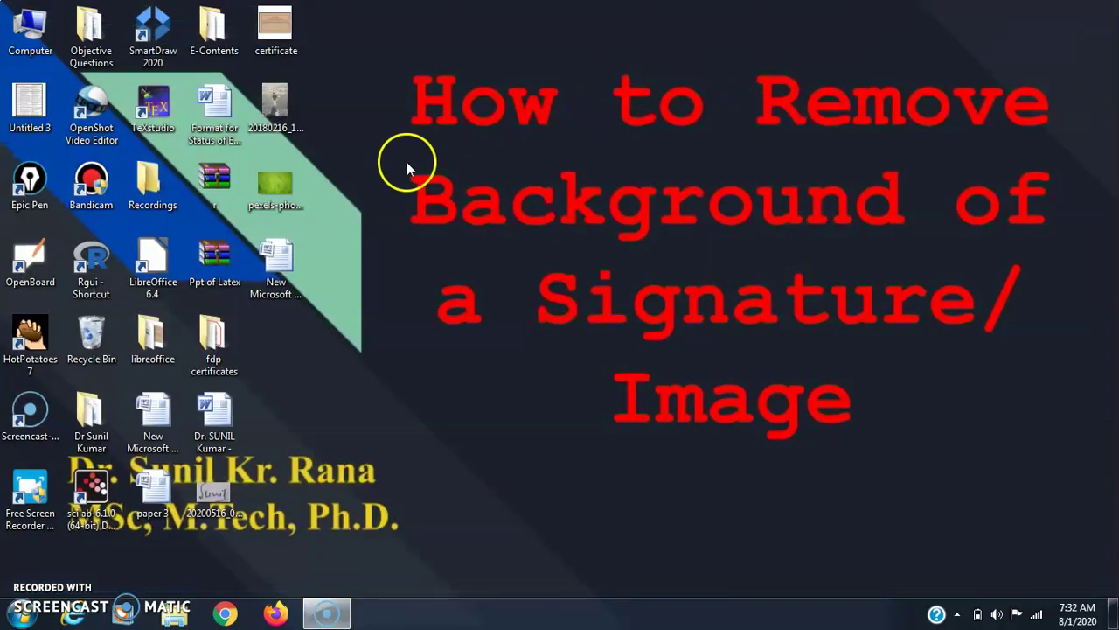
right_click(473, 94)
left_click(520, 141)
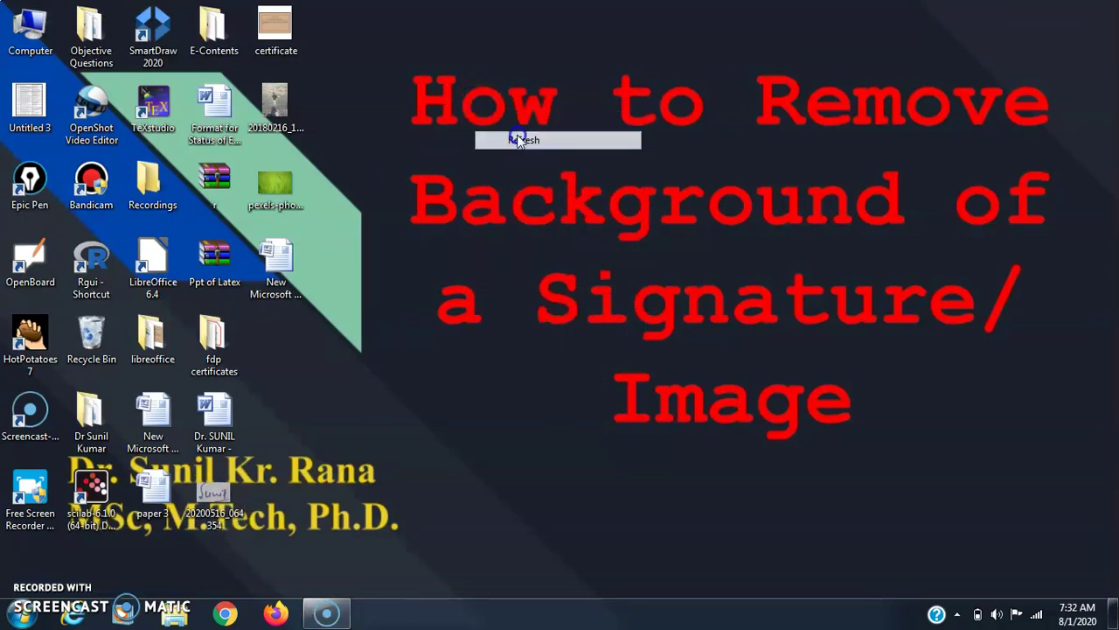
Step: Open the signature image 20200516_064354 from the desktop in Microsoft Office Picture Manager
right_click(219, 503)
mouse_move(390, 362)
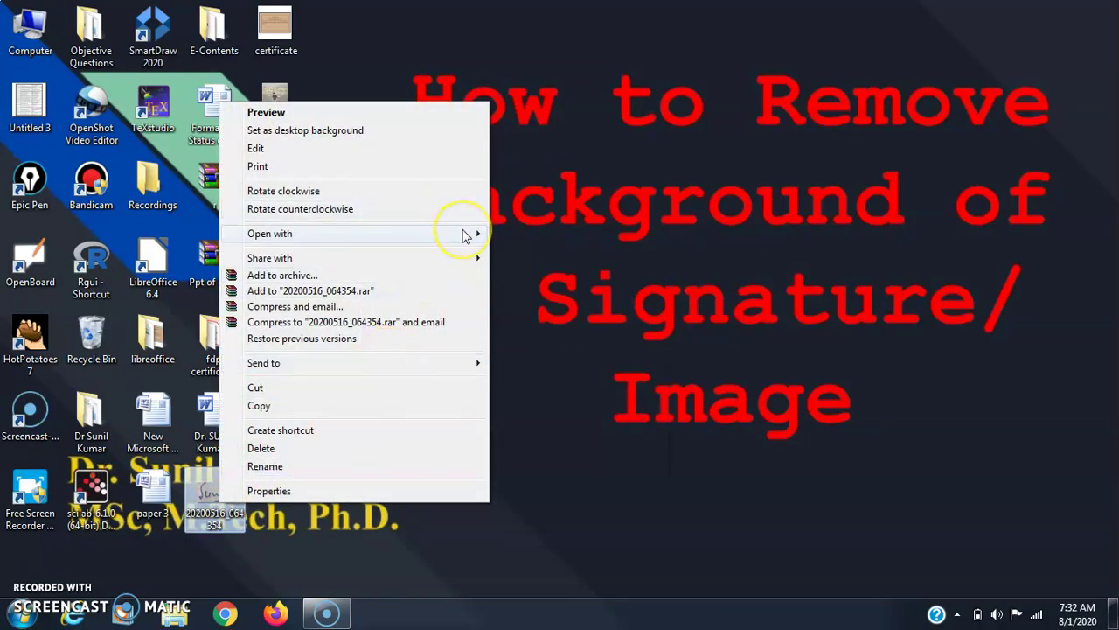
mouse_move(466, 234)
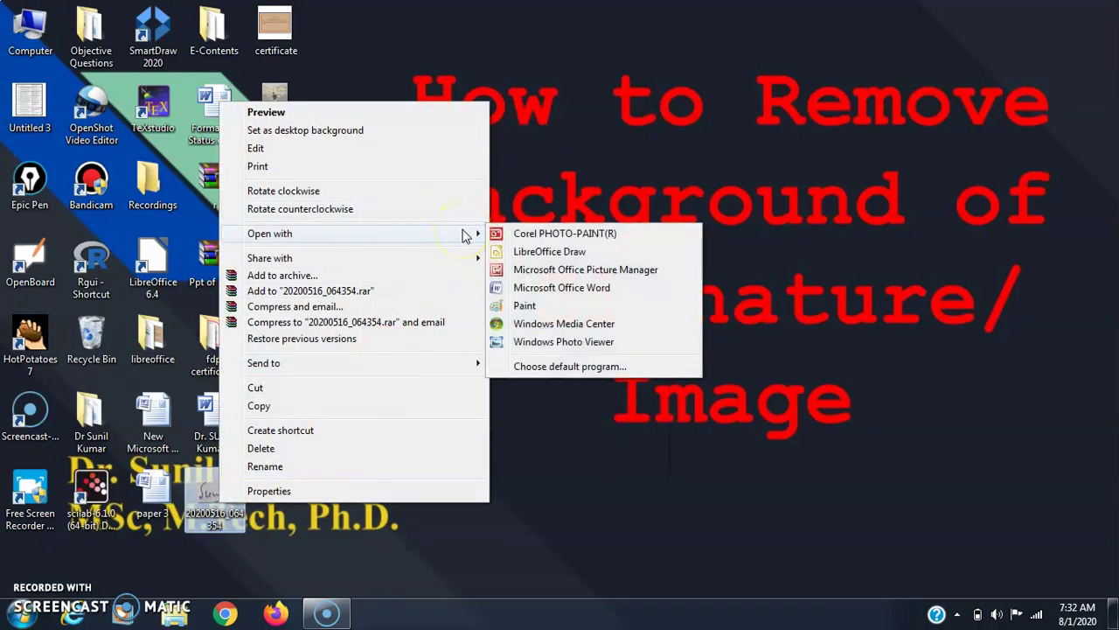
left_click(523, 274)
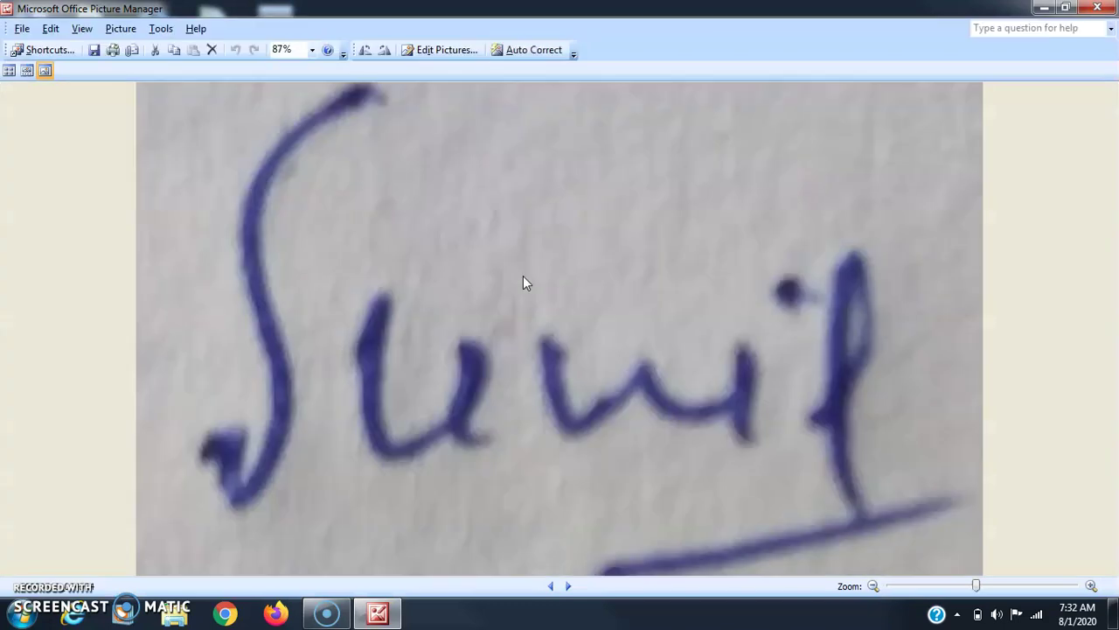
Step: Try raising the signature image's brightness to 41 and its contrast slightly, and close Picture Manager
left_click(448, 50)
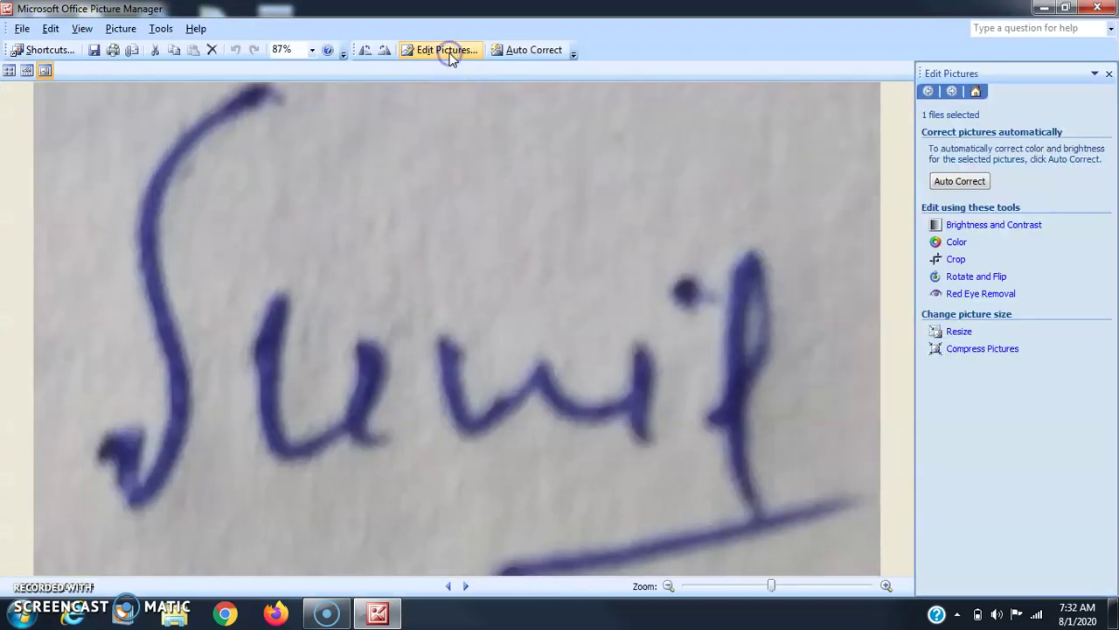
left_click(958, 228)
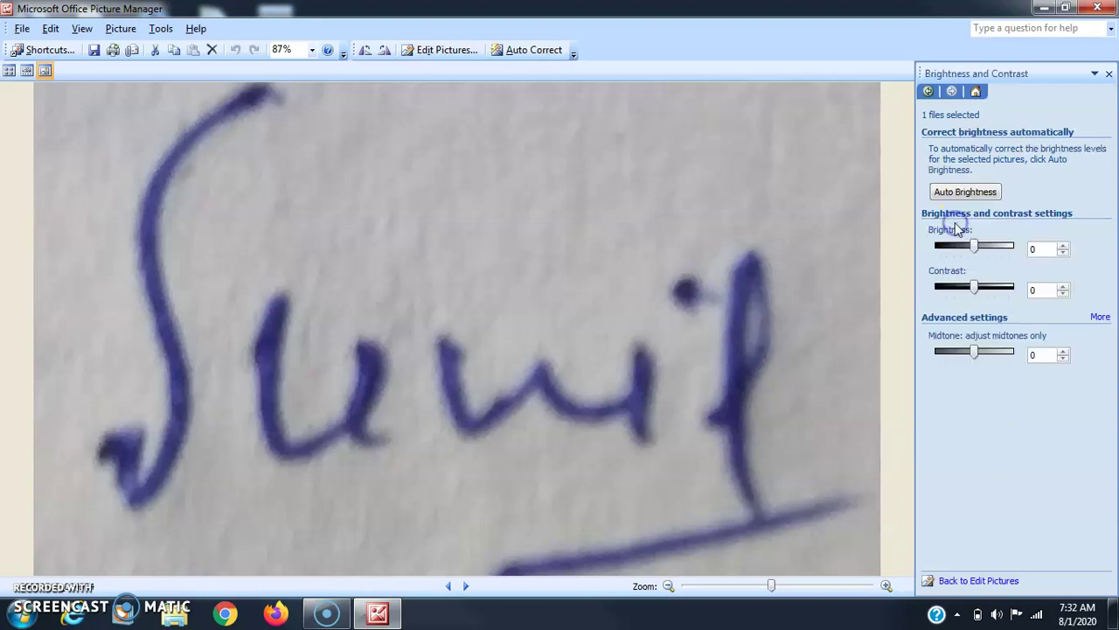
left_click_drag(974, 245, 990, 249)
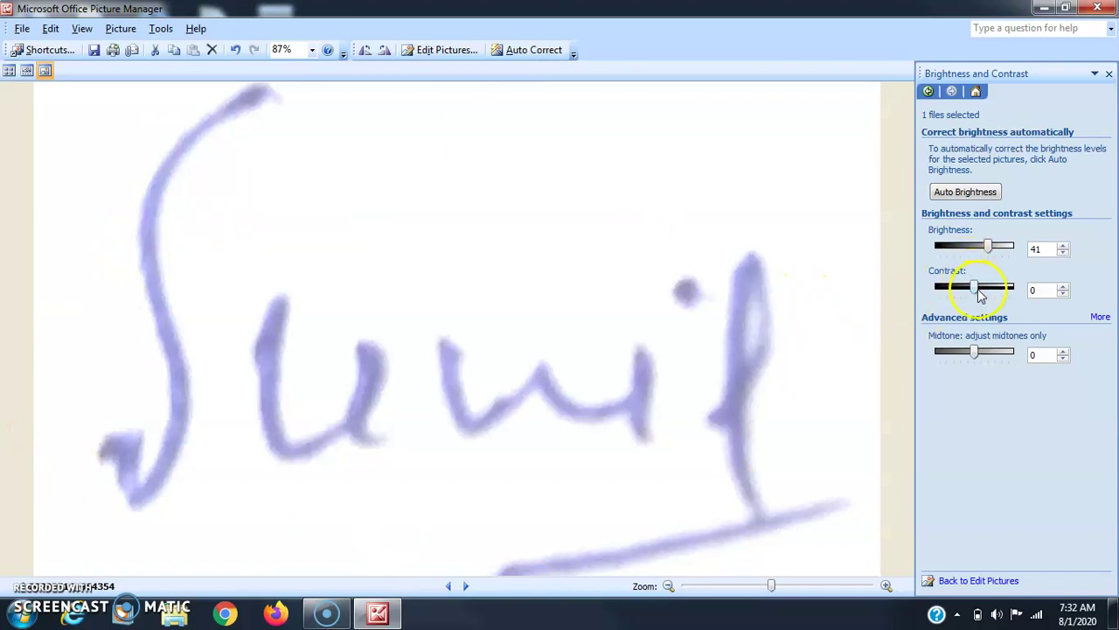
mouse_move(975, 292)
left_mouse_down()
mouse_move(1003, 295)
mouse_move(981, 285)
left_mouse_up()
left_click(1097, 8)
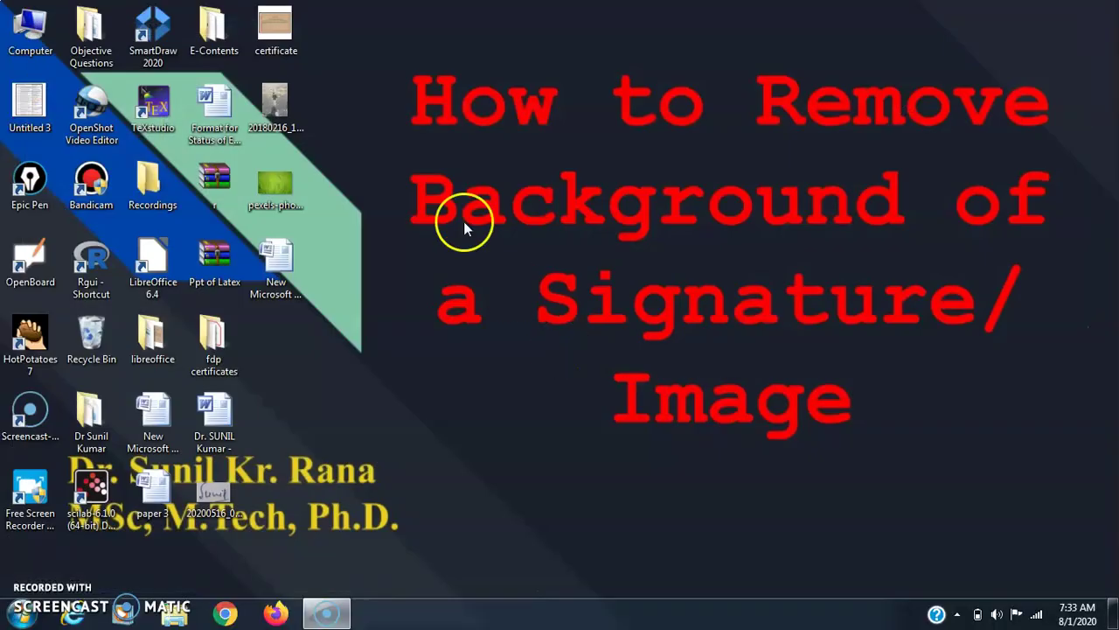
left_click(464, 227)
right_click(446, 181)
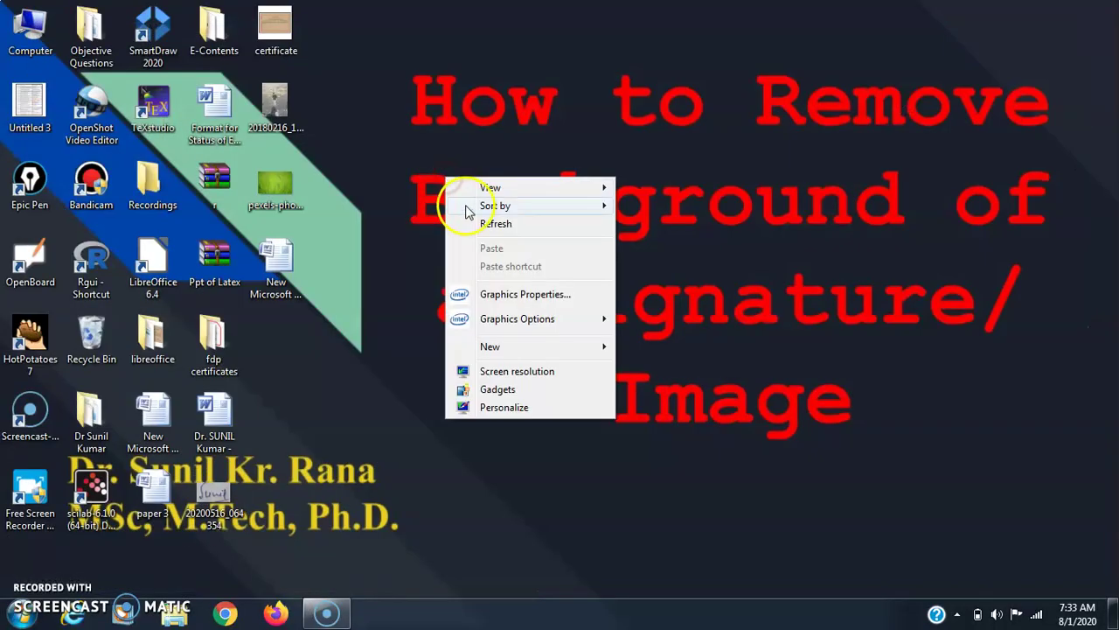
left_click(459, 220)
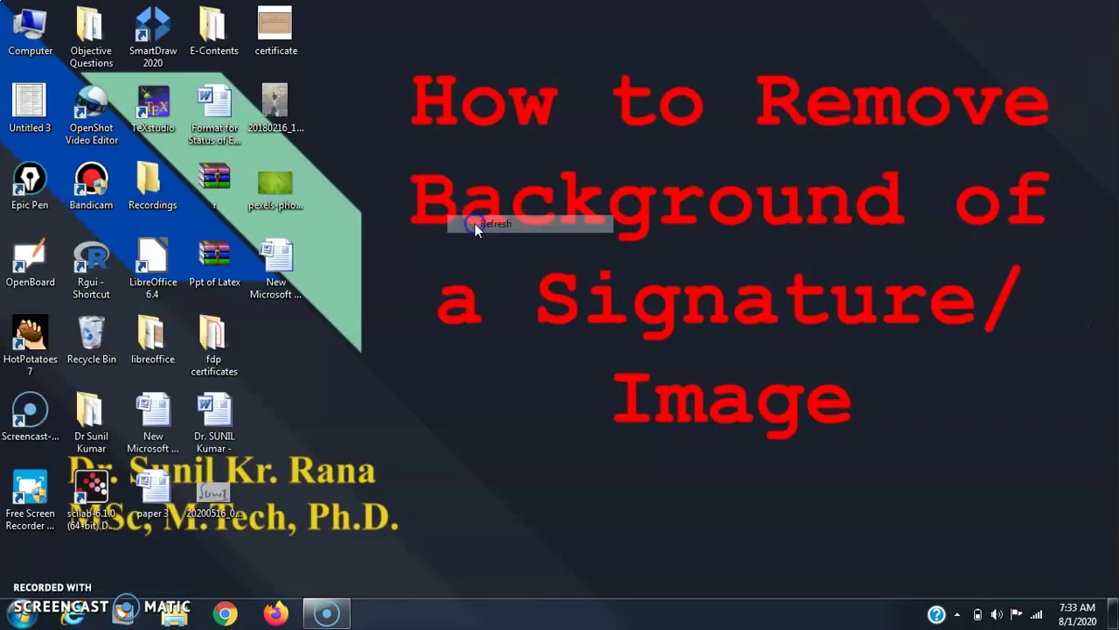
Step: Copy the signature image file 20200516_064354 and open New Microsoft Office Word Document (2) from the desktop
right_click(222, 486)
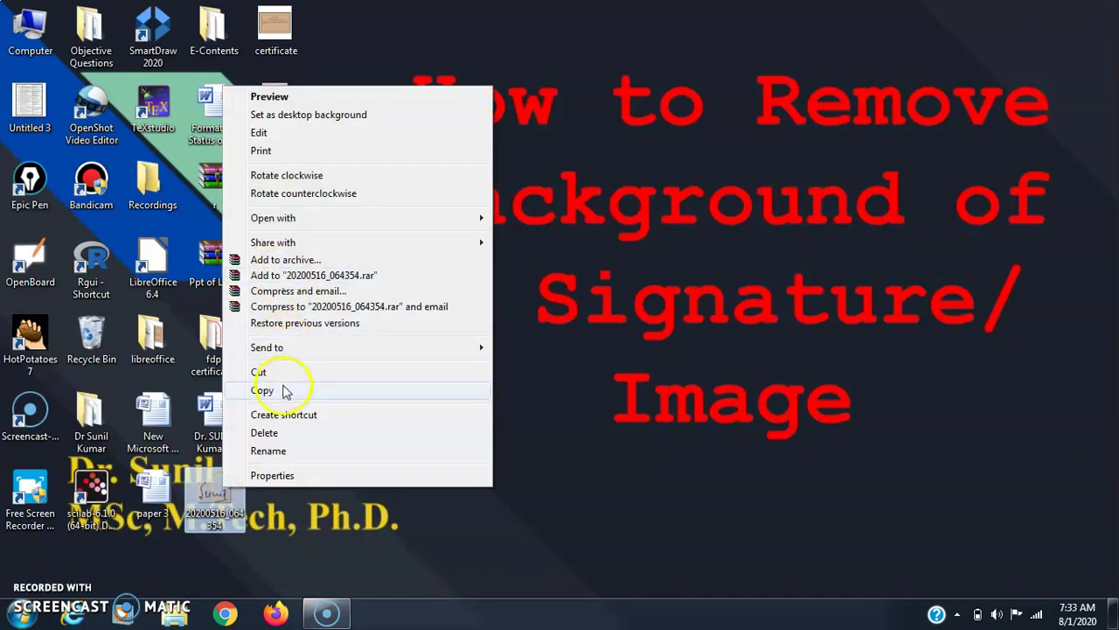
left_click(283, 390)
left_click(293, 266)
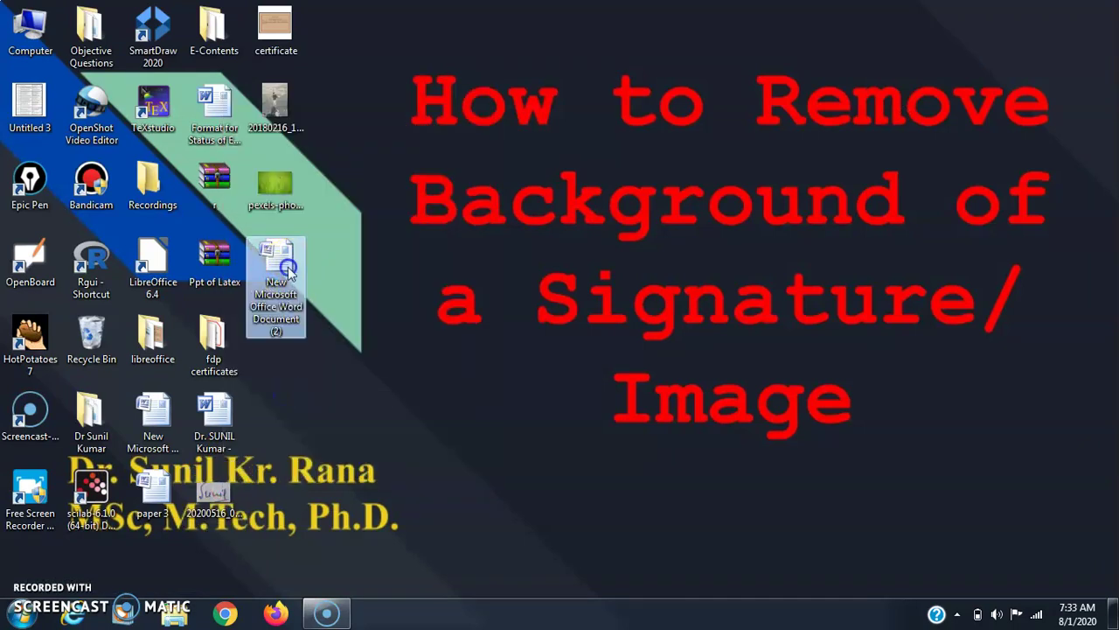
double_click(287, 266)
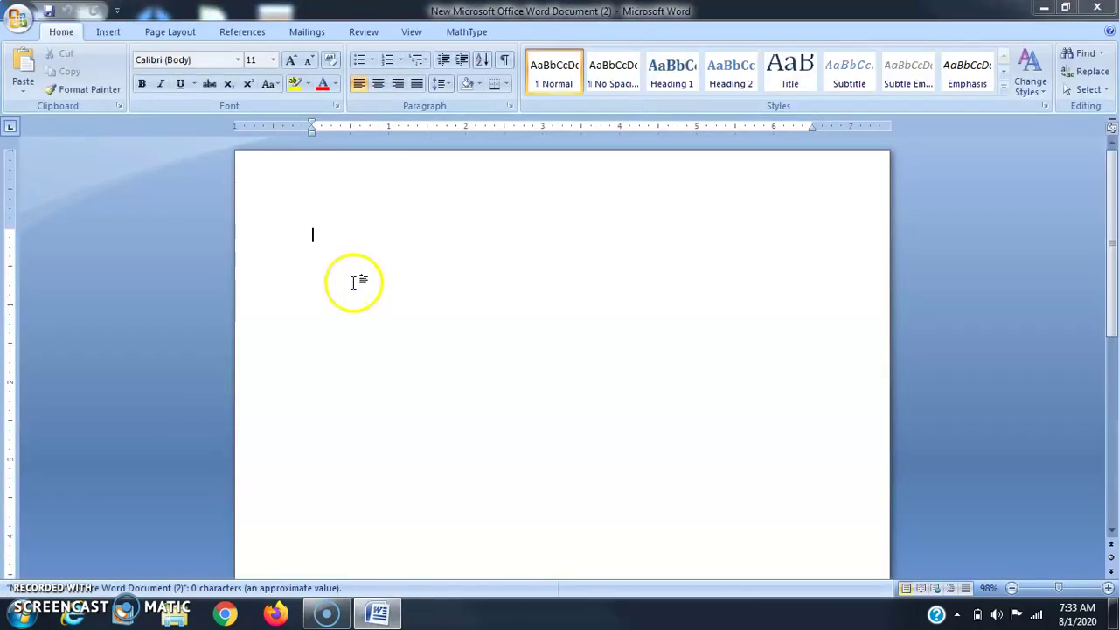
Step: Paste the copied signature image at the start of the blank document and select it
left_click(349, 220)
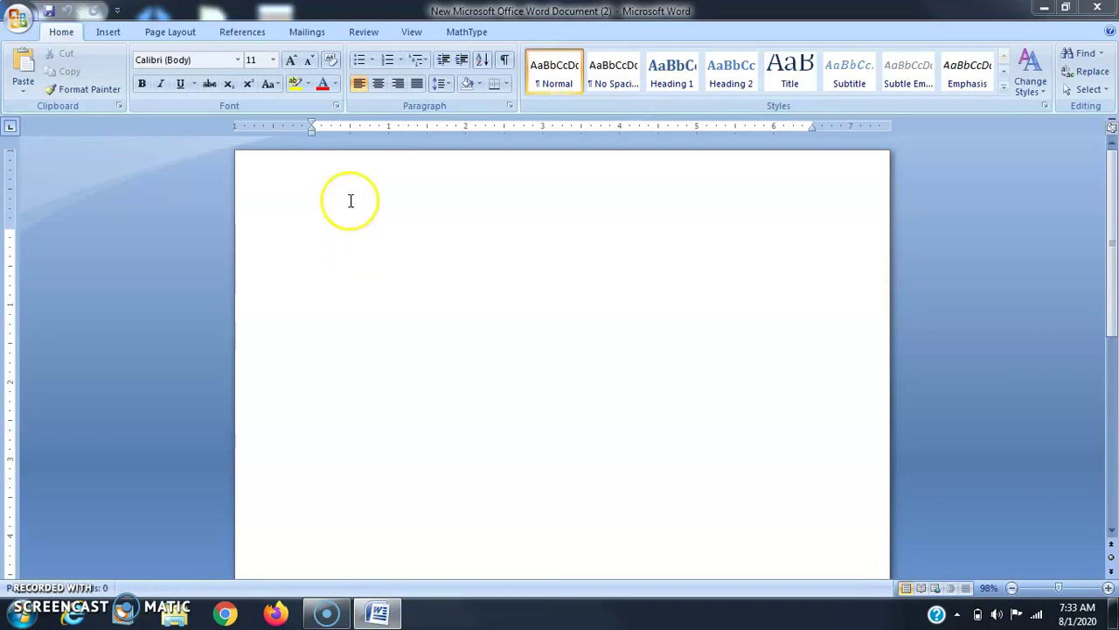
left_click(350, 201)
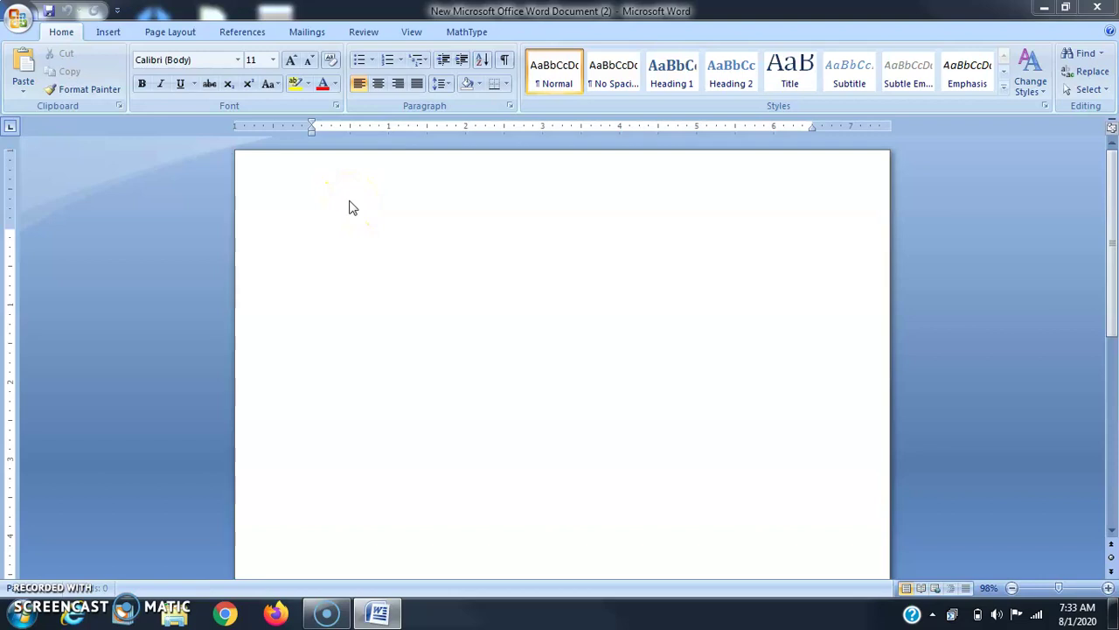
key("ctrl+v")
left_click(438, 305)
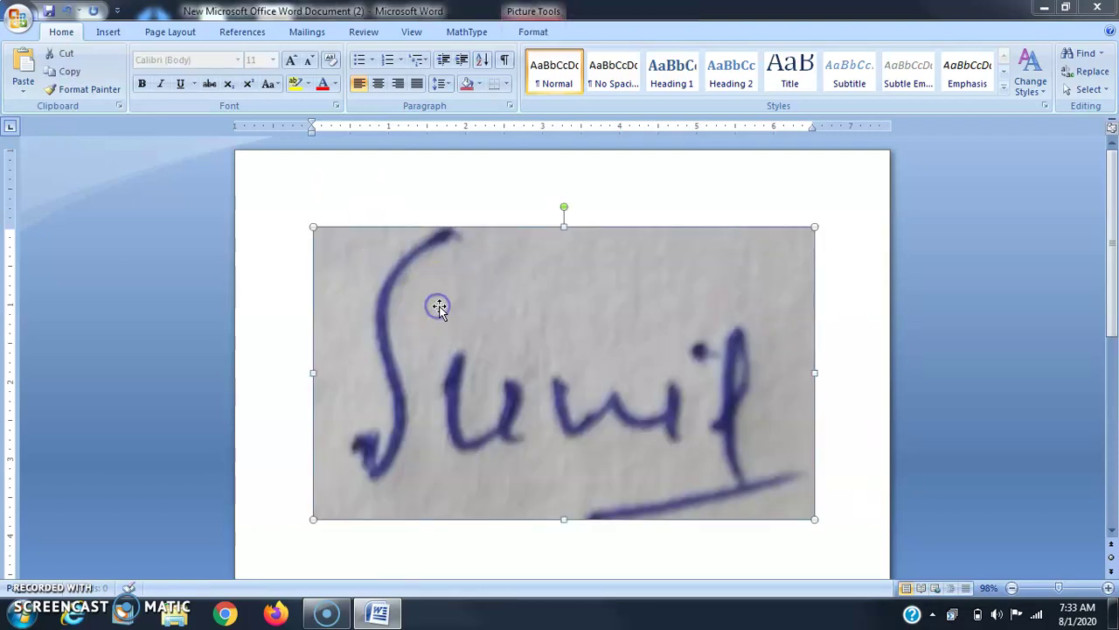
Step: Shrink the pasted signature picture proportionally to about 0.96" high by 1.64" wide
left_click_drag(813, 518, 562, 371)
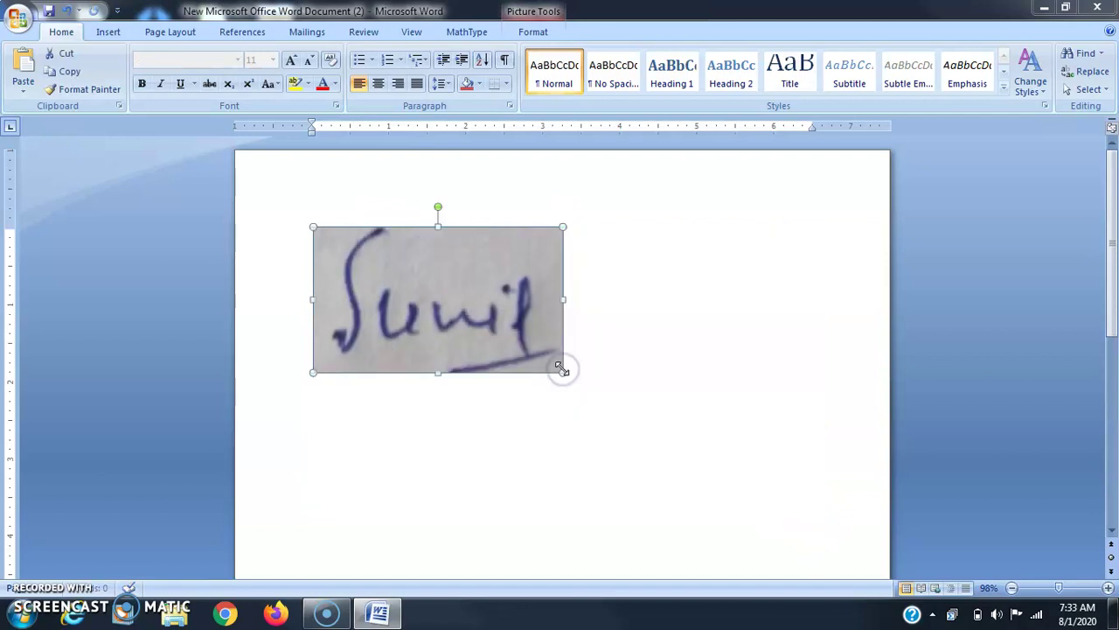
left_click(562, 438)
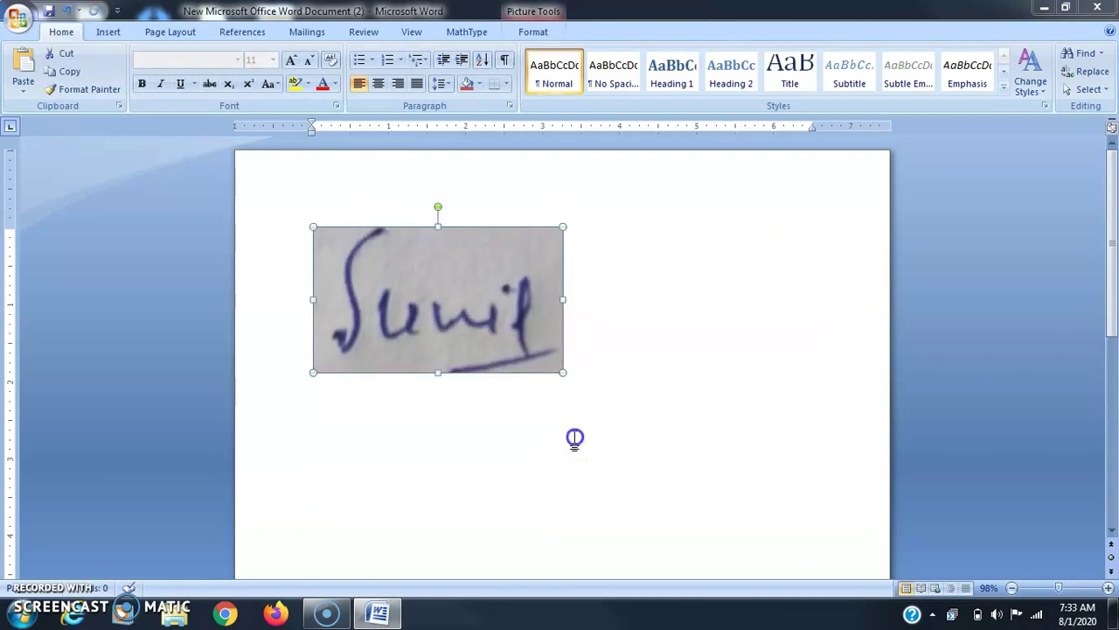
left_click(437, 293)
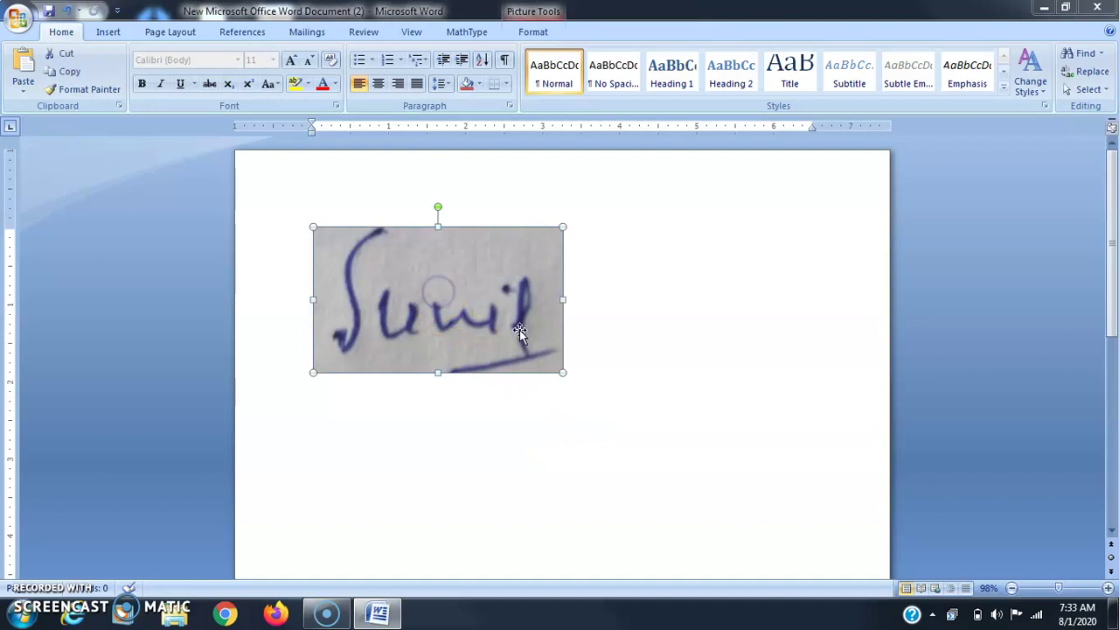
left_click(594, 405)
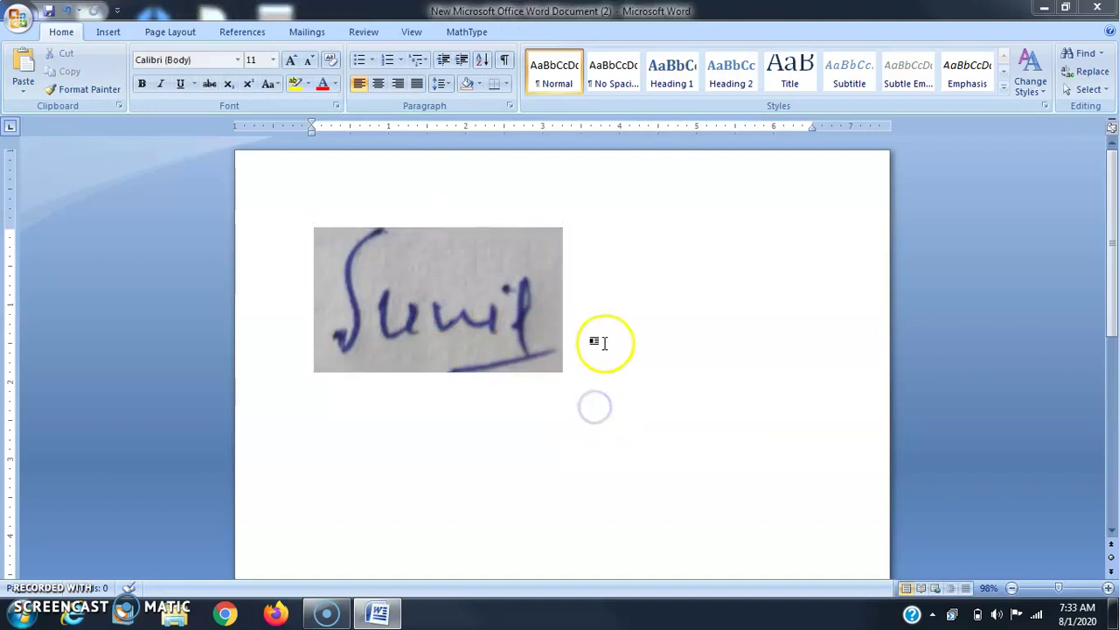
left_click(525, 320)
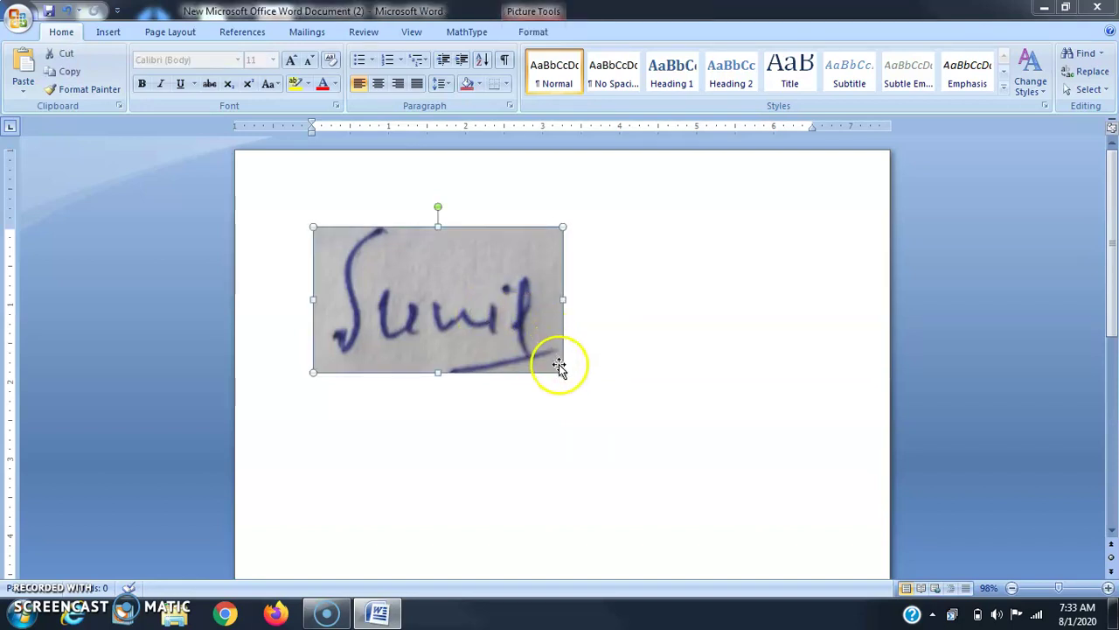
mouse_move(562, 371)
left_mouse_down()
mouse_move(459, 319)
mouse_move(469, 317)
left_mouse_up()
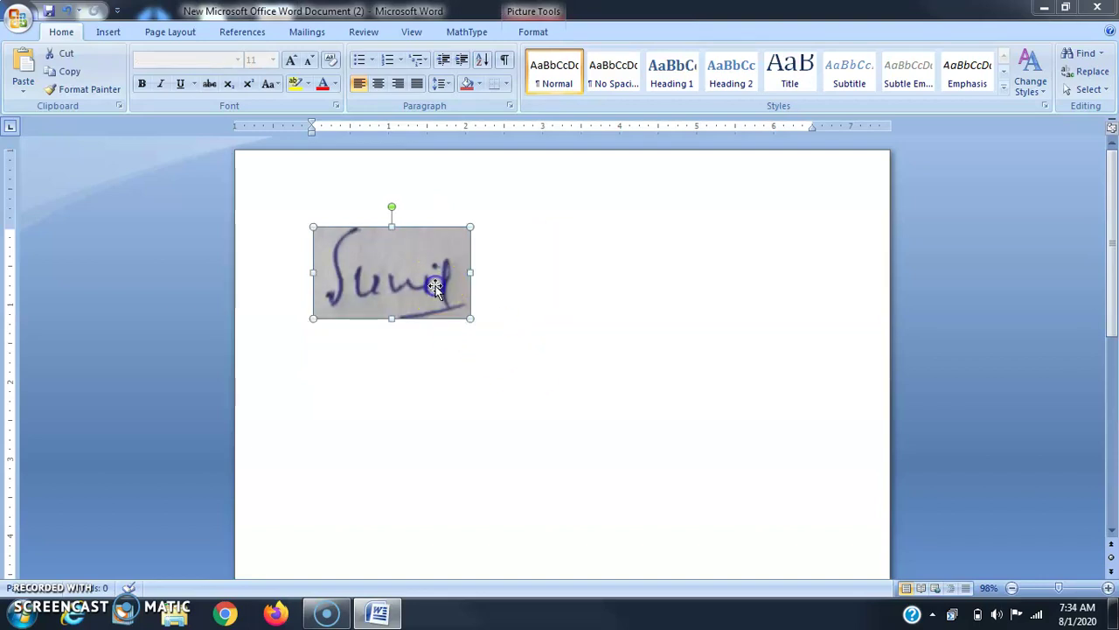
left_click_drag(469, 318, 440, 301)
left_click(408, 260)
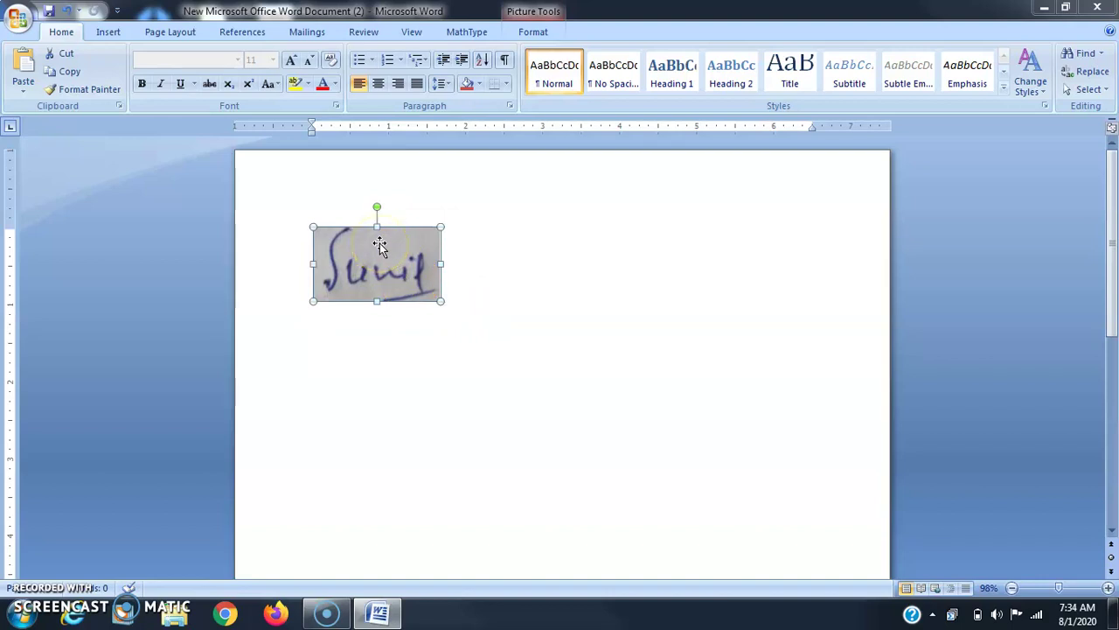
Step: Set the signature picture's brightness to +10%, raise it to +20%, and reopen the brightness presets
double_click(380, 244)
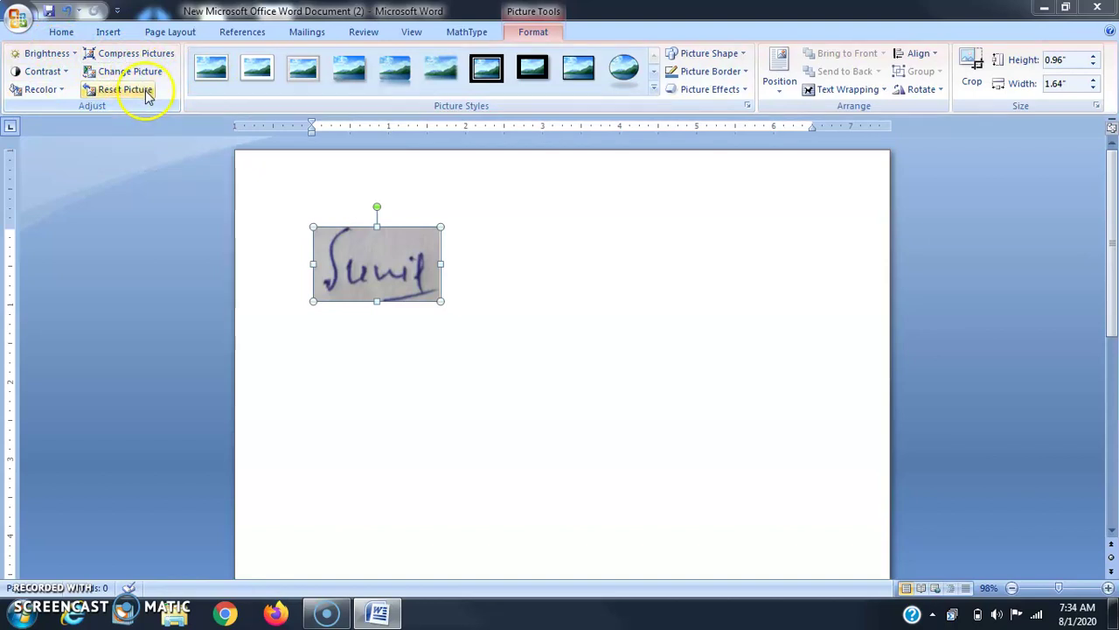
left_click(75, 54)
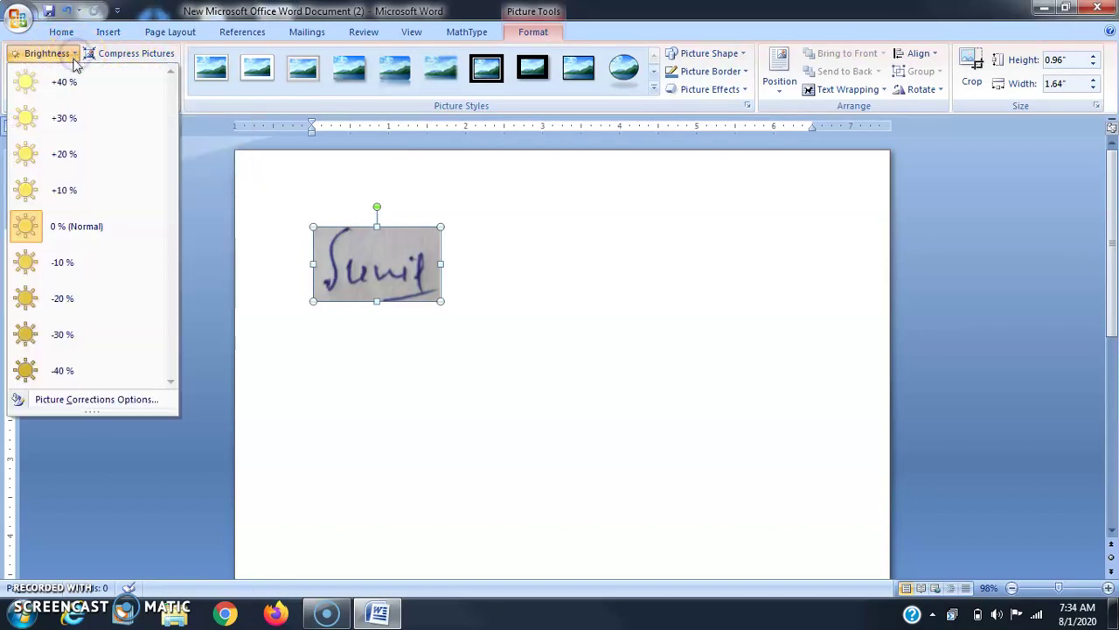
left_click(81, 189)
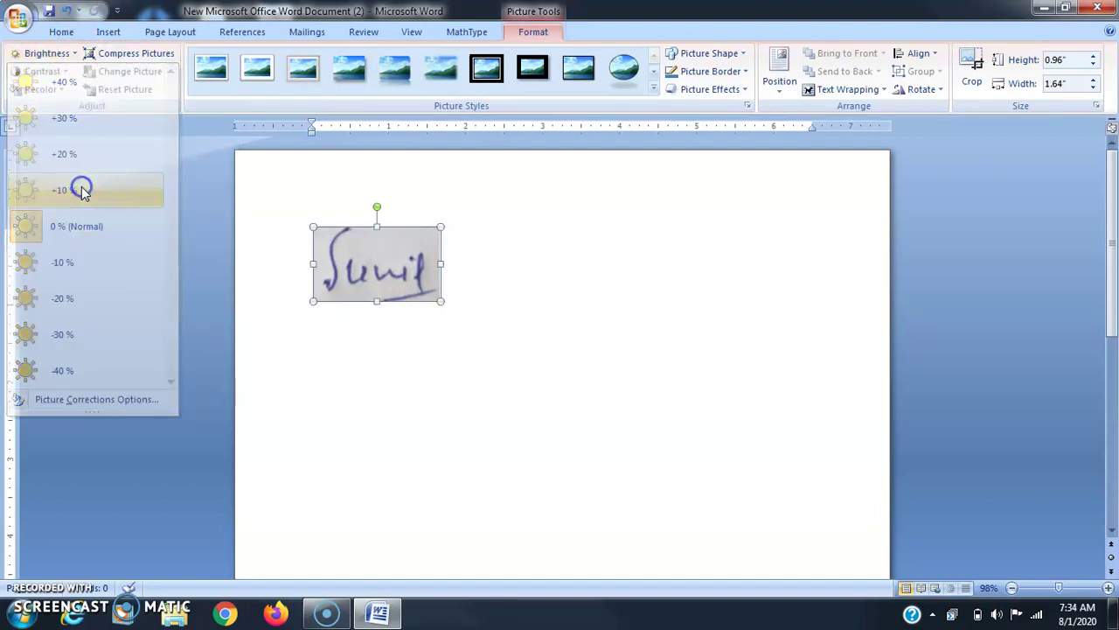
left_click(71, 56)
left_click(41, 159)
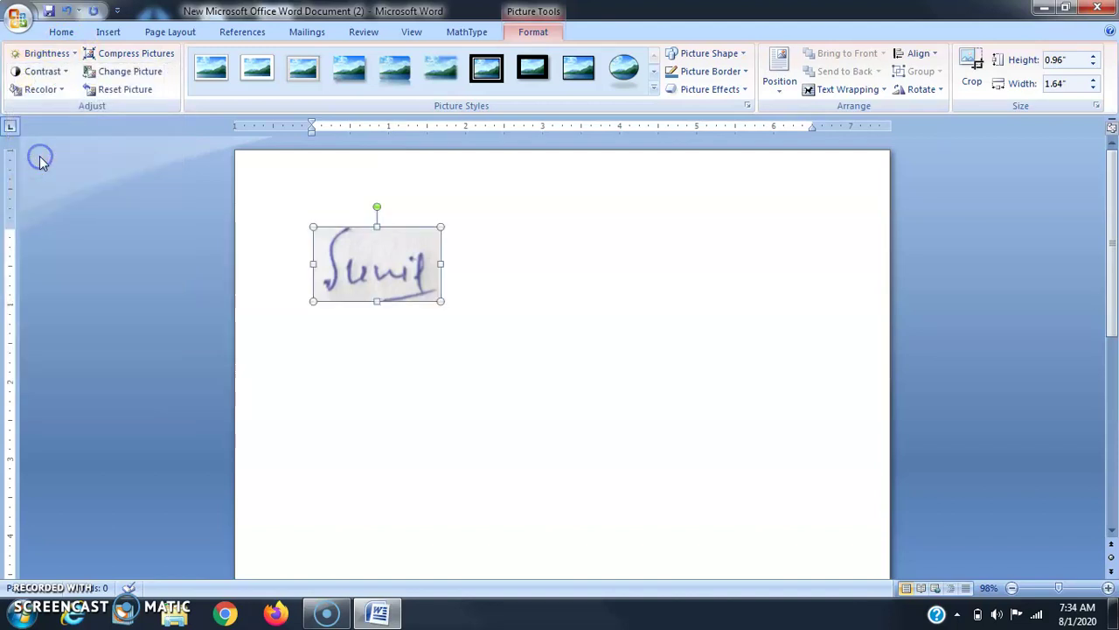
left_click(70, 53)
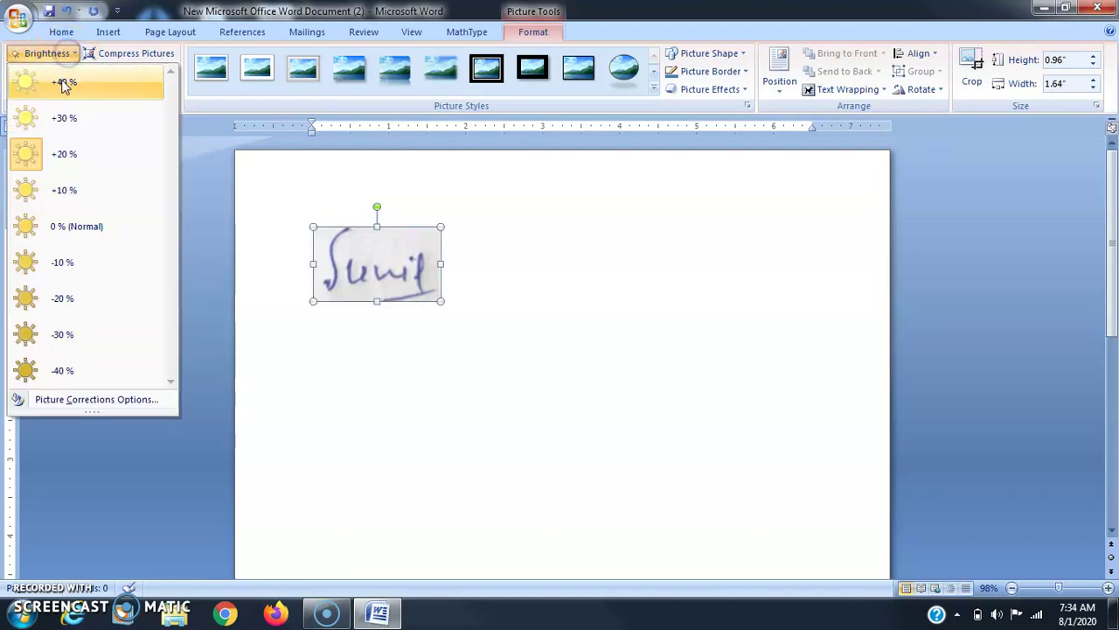
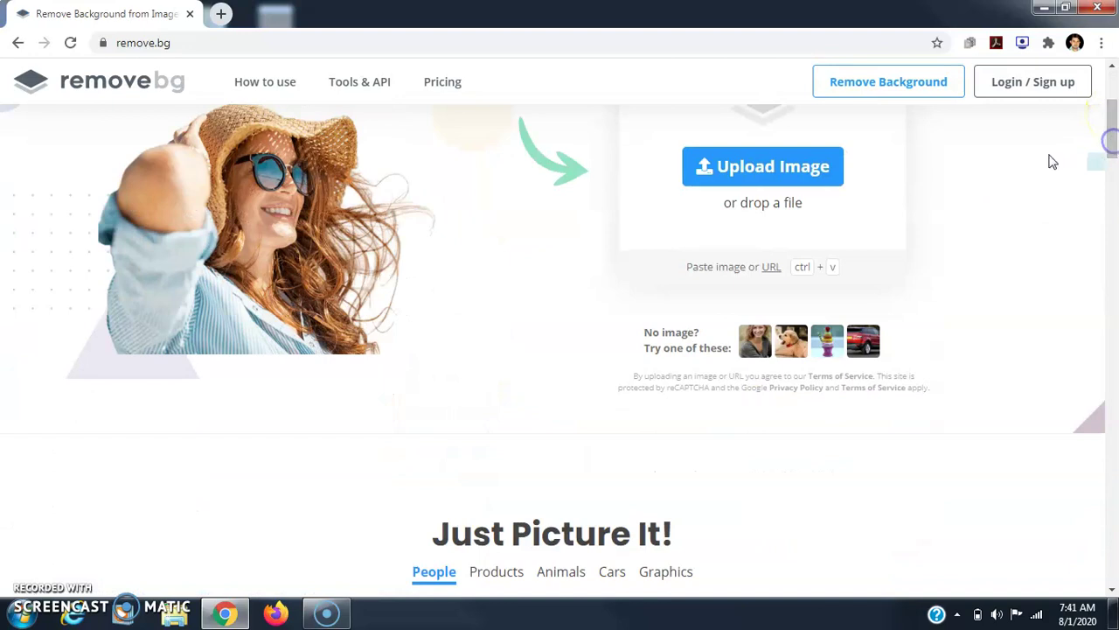
Step: Upload the signature image 20200516_064354 from the Desktop folder to remove.bg for background removal
left_click(752, 170)
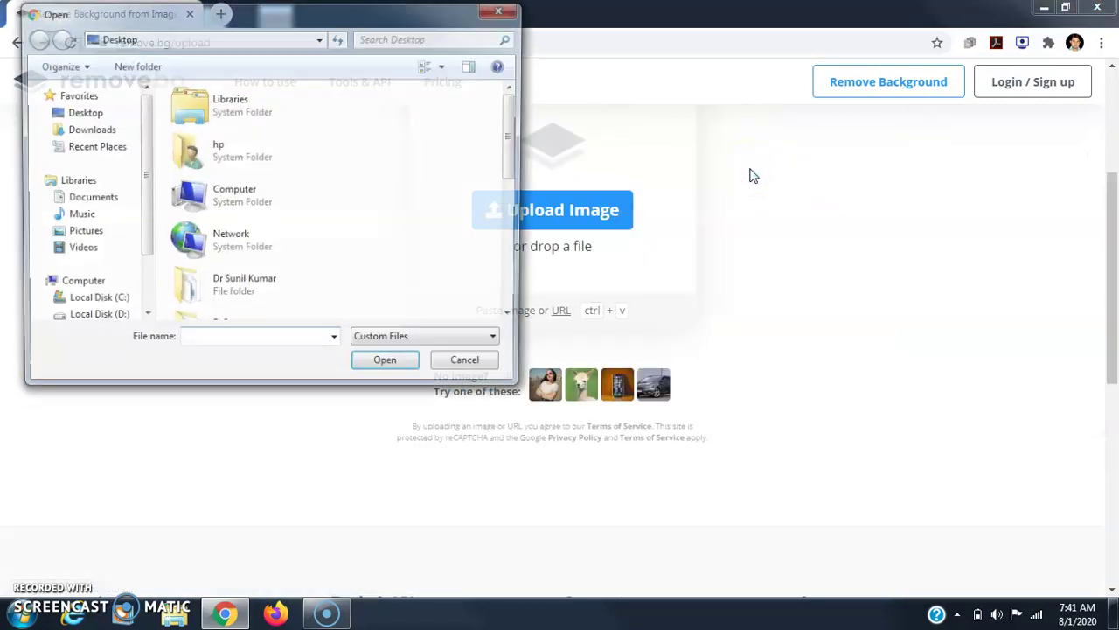
left_click_drag(515, 169, 510, 300)
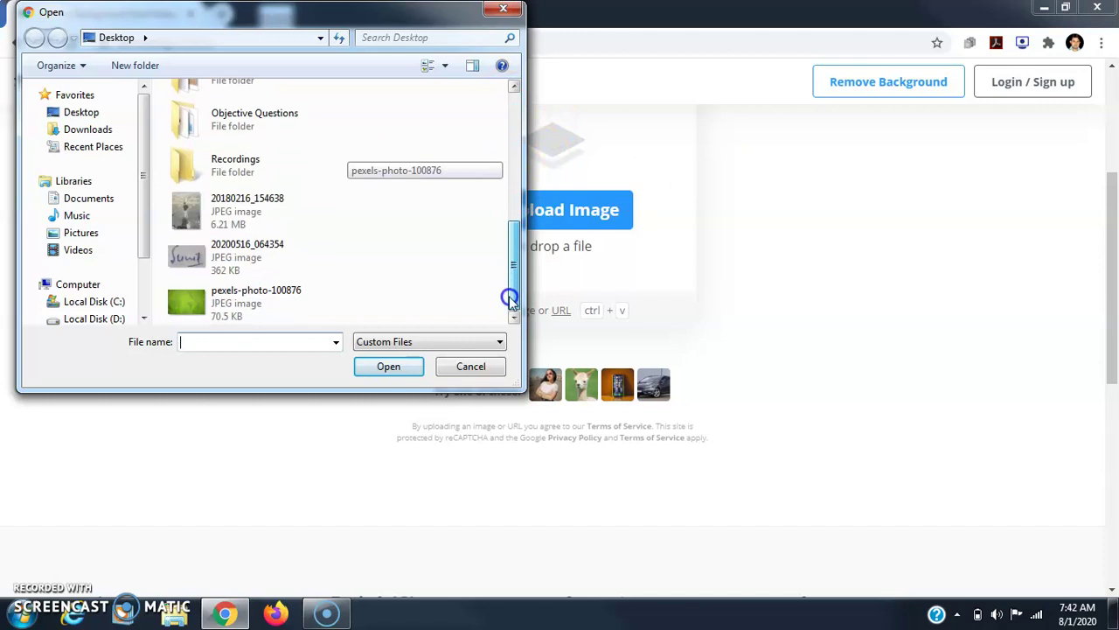
left_click(247, 252)
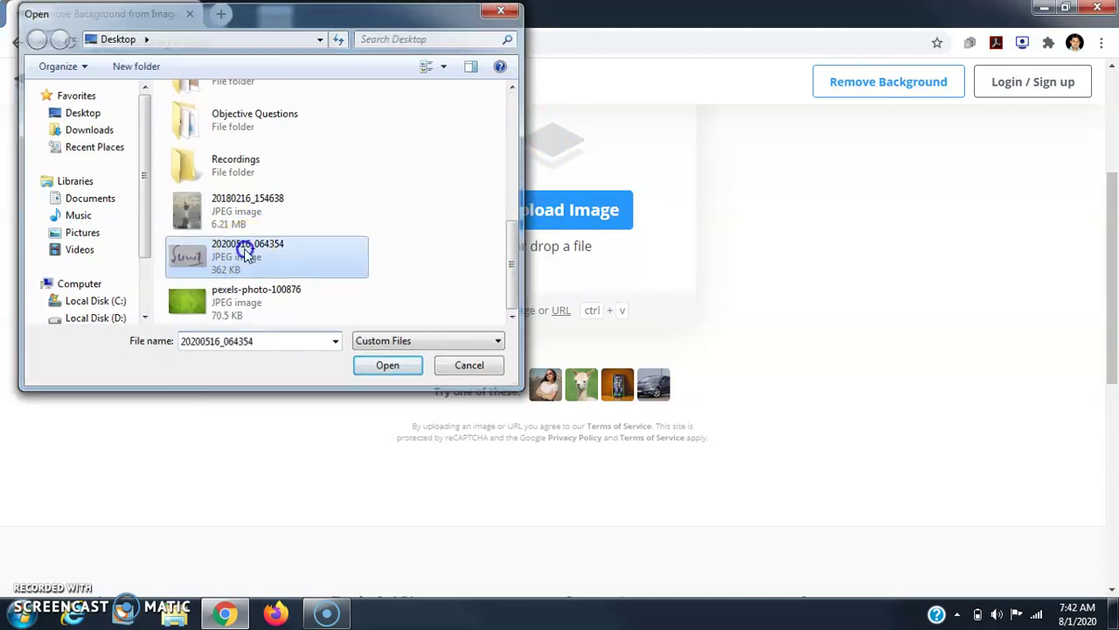
double_click(246, 252)
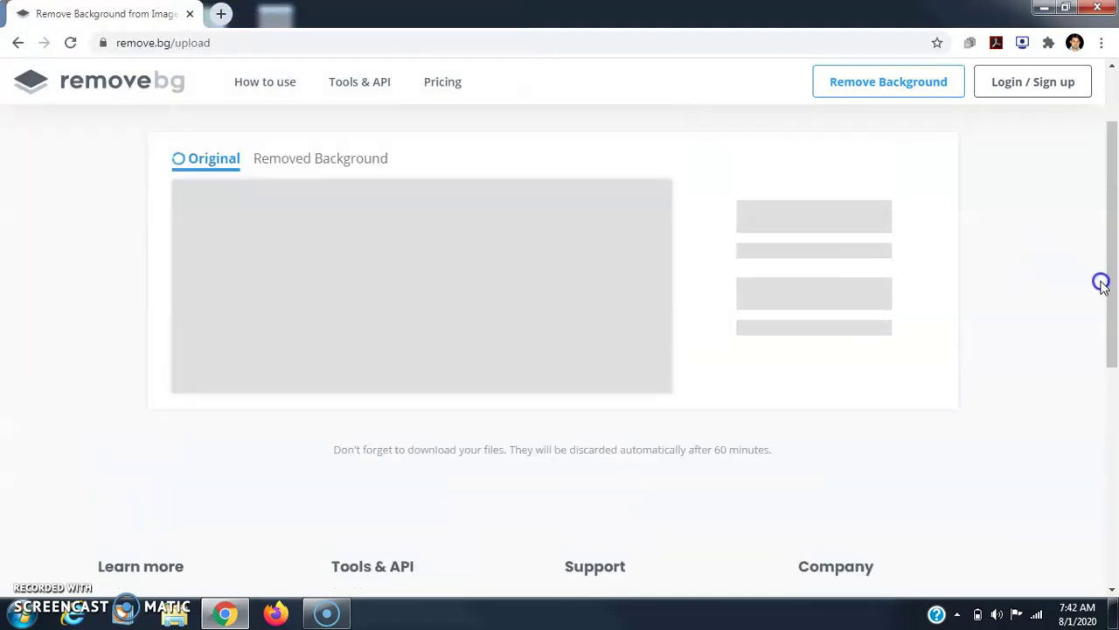
Step: Compare the original signature with the background-removed version and download the 655 × 381 preview image
left_click_drag(1112, 291, 1115, 271)
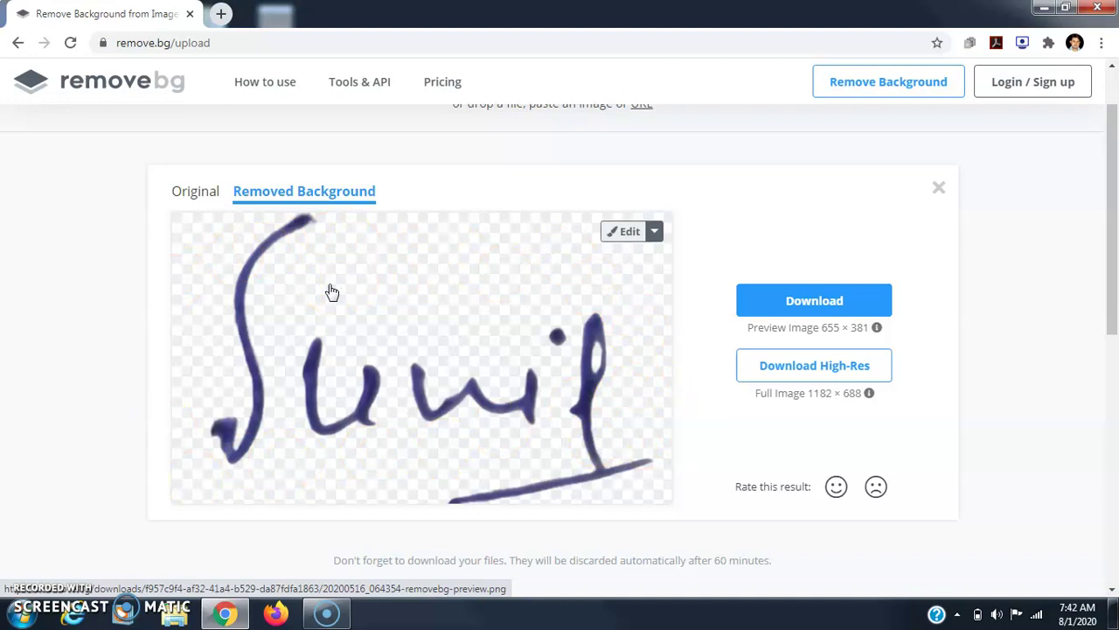
left_click(201, 195)
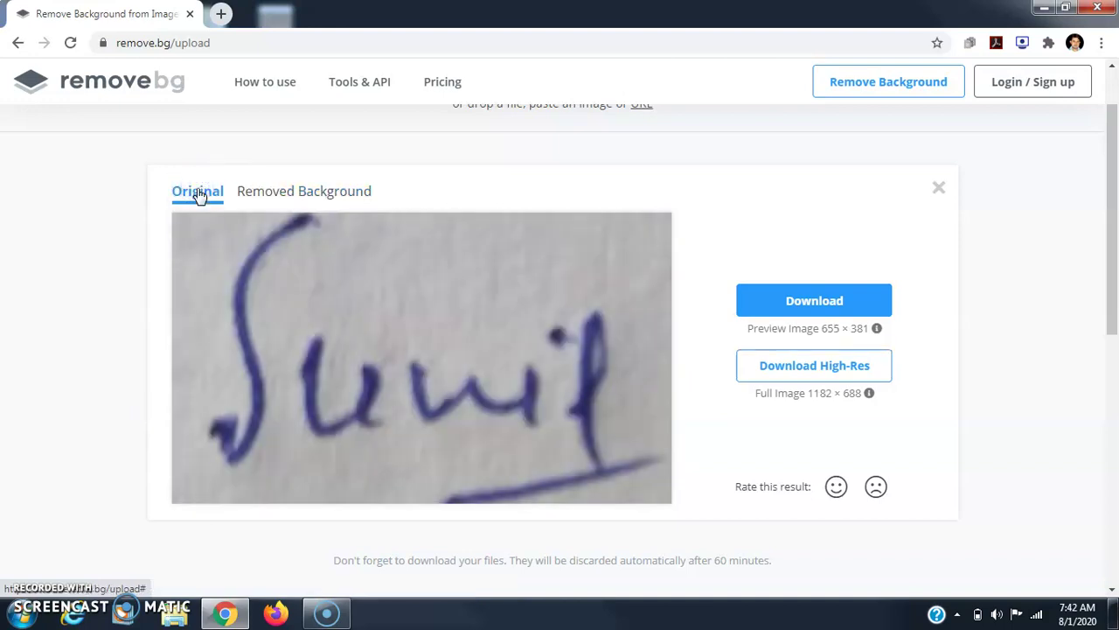
left_click(295, 193)
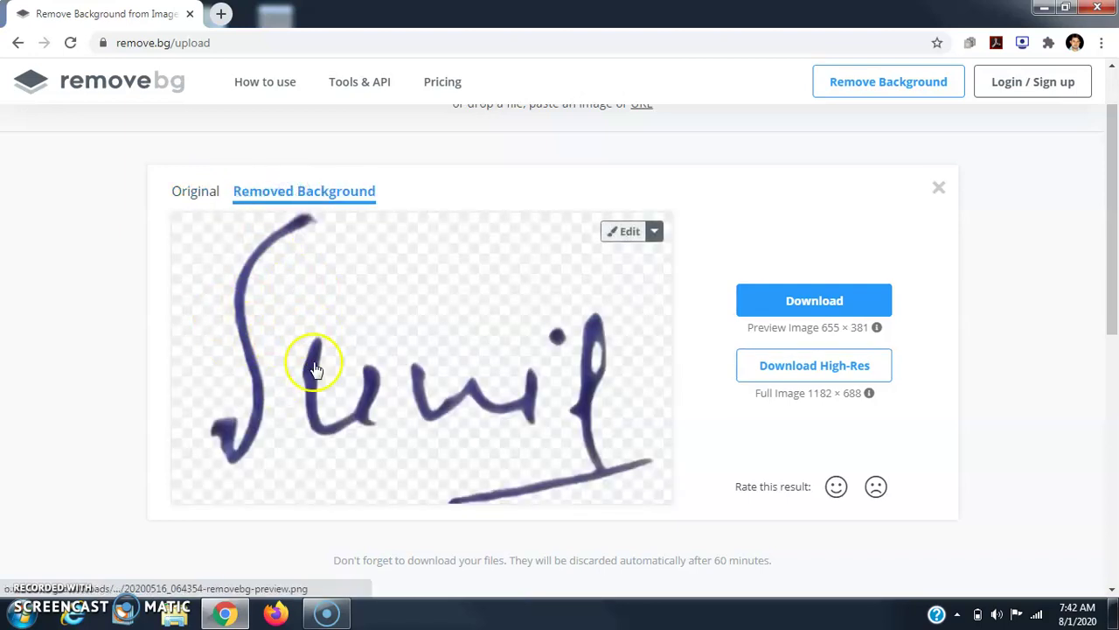
left_click(788, 303)
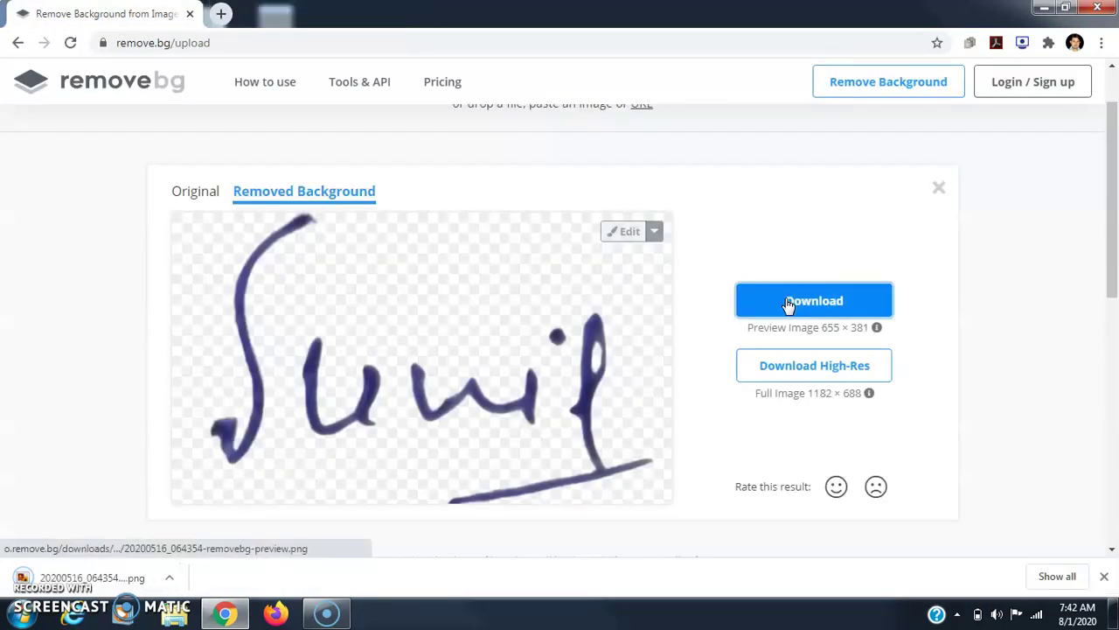
Step: Move the downloaded file 20200516_064354-removebg-preview (1) from the Downloads folder to the desktop
left_click(171, 581)
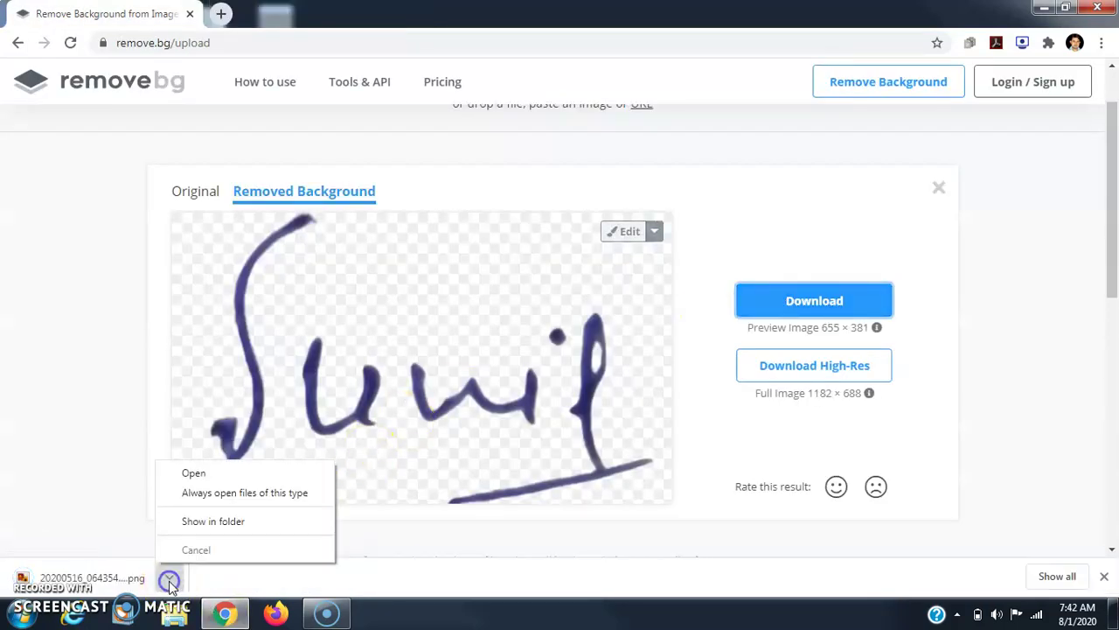
left_click(193, 522)
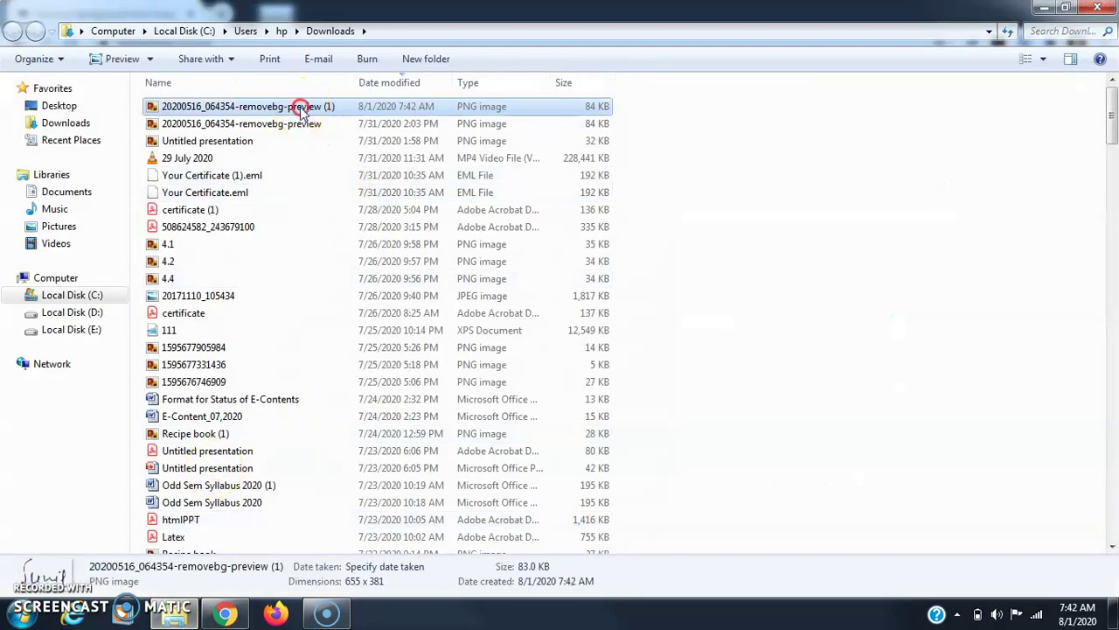
right_click(301, 112)
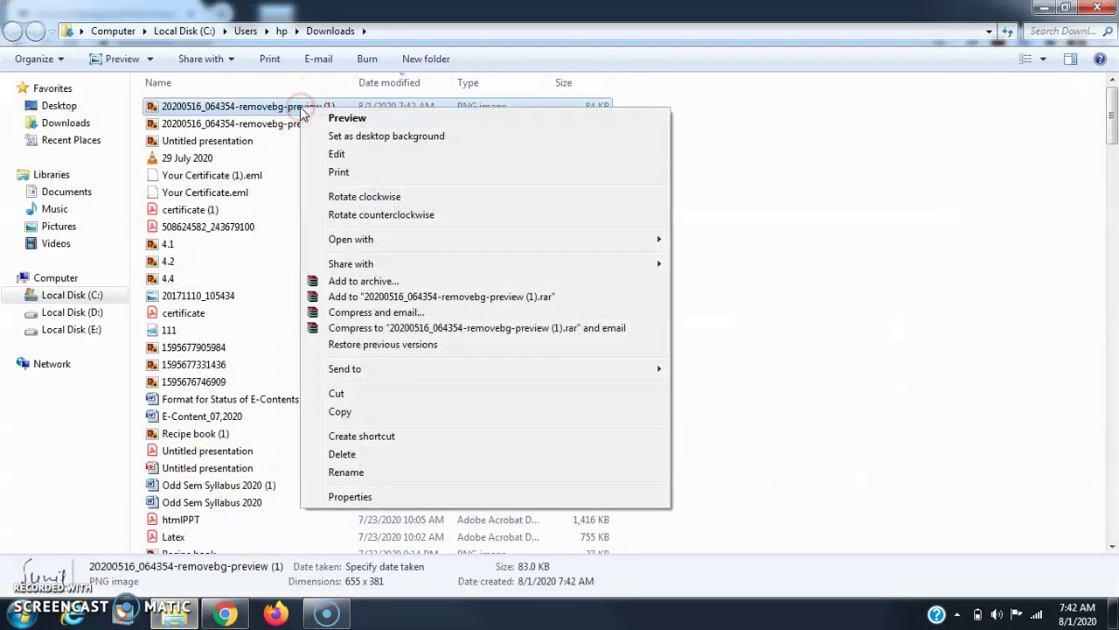
left_click(337, 393)
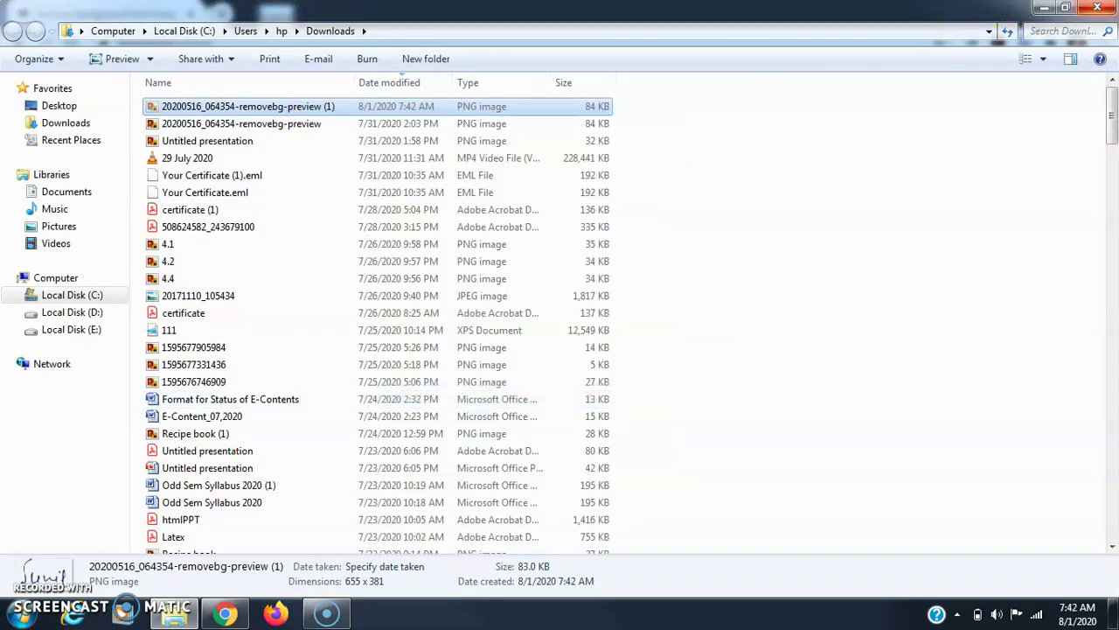
left_click(1097, 7)
left_click(1040, 9)
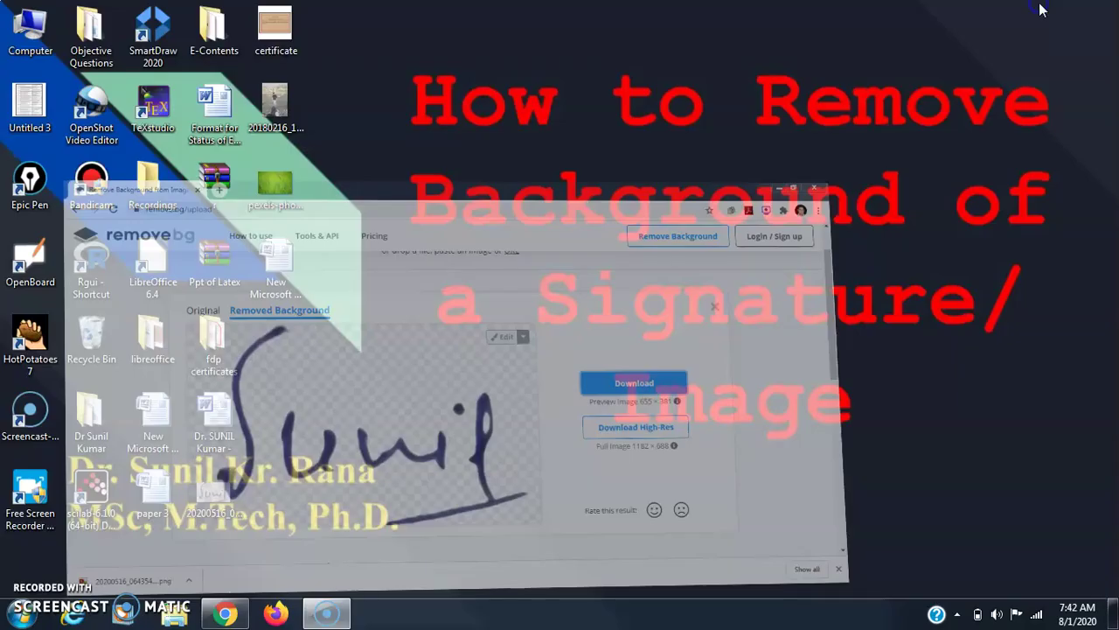
right_click(593, 98)
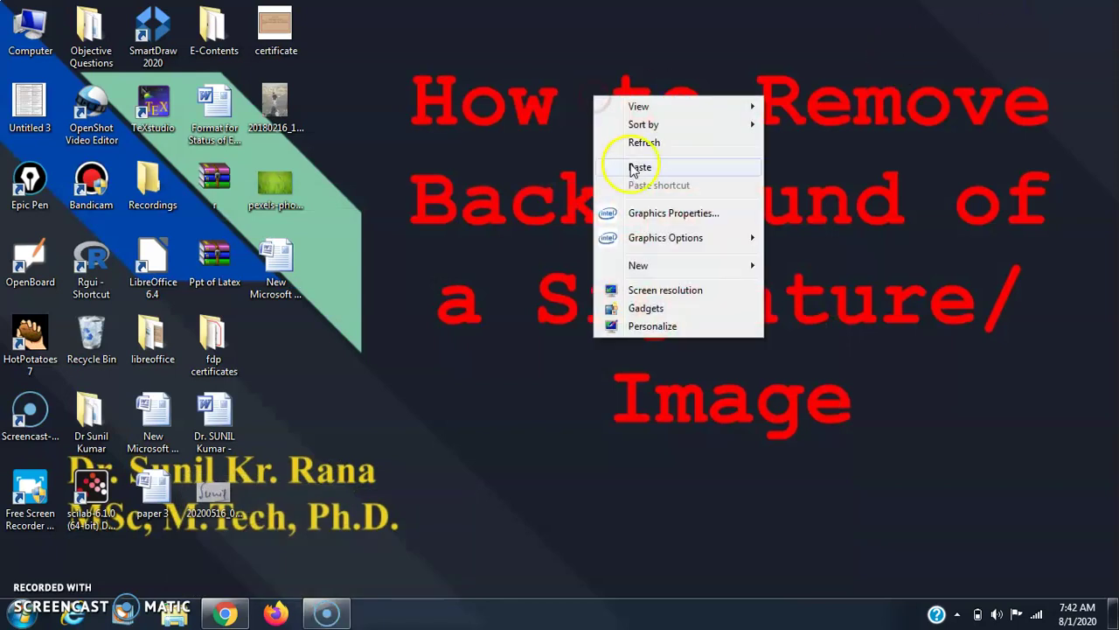
left_click(638, 169)
Step: Preview the background-removed signature image from the desktop, close the preview, and copy the file
double_click(289, 349)
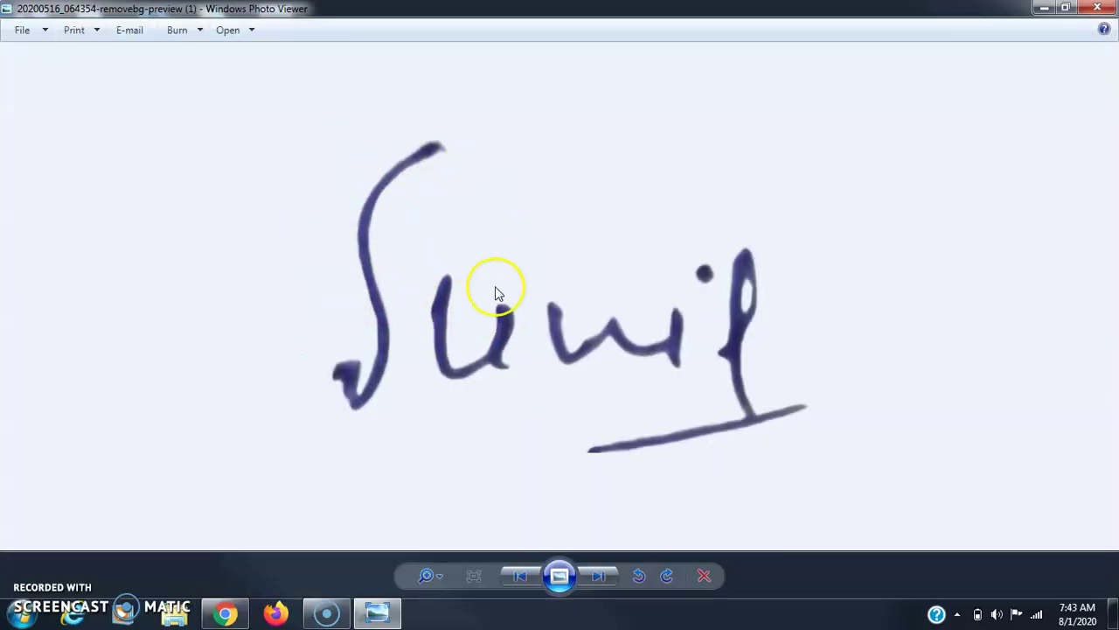
left_click(1107, 7)
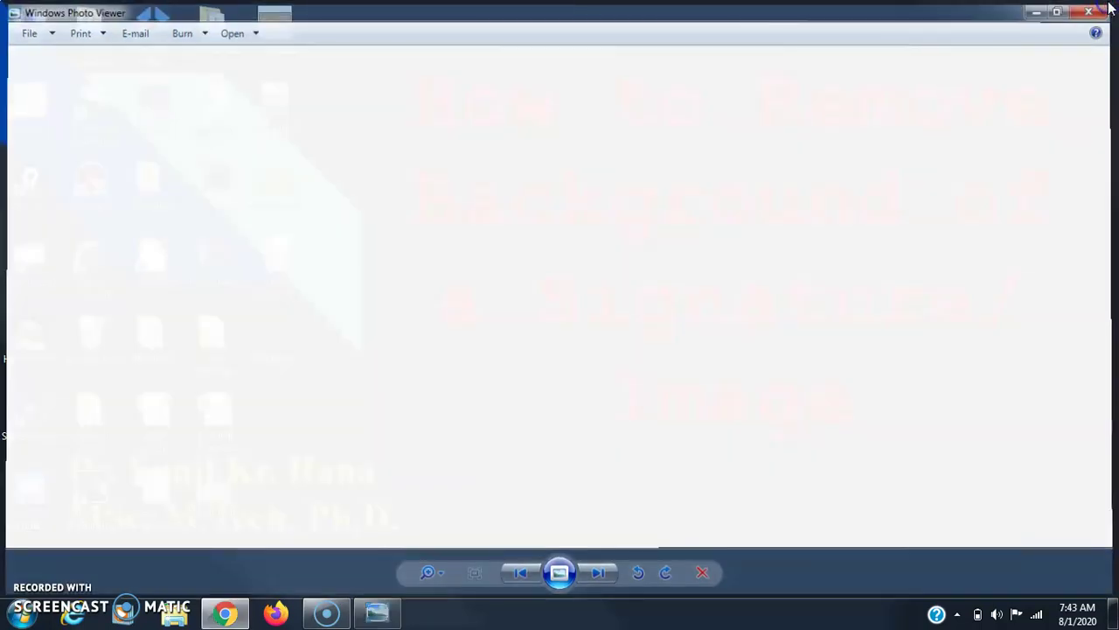
right_click(279, 340)
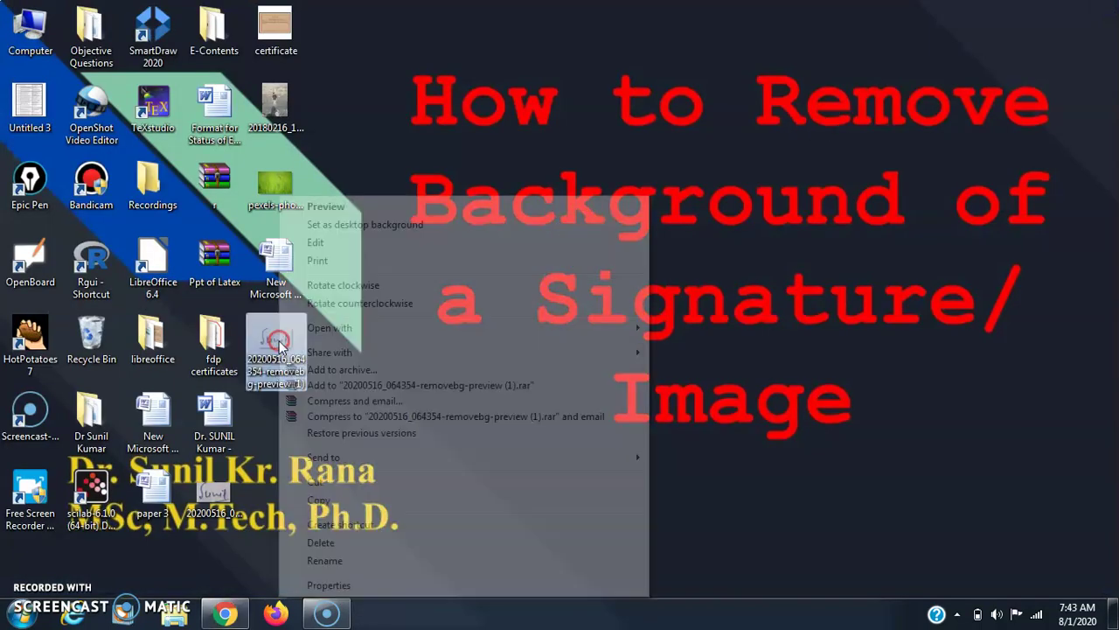
left_click(316, 501)
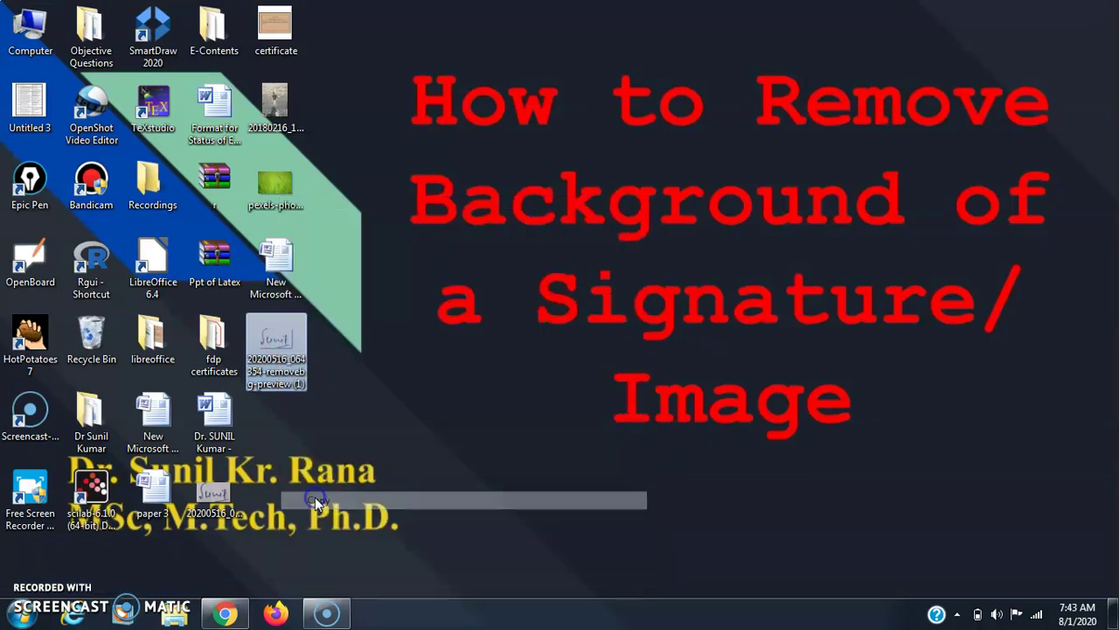
Step: Open the certificate document from the desktop in LibreOffice Writer and paste the copied signature below the certificate text
left_click(289, 41)
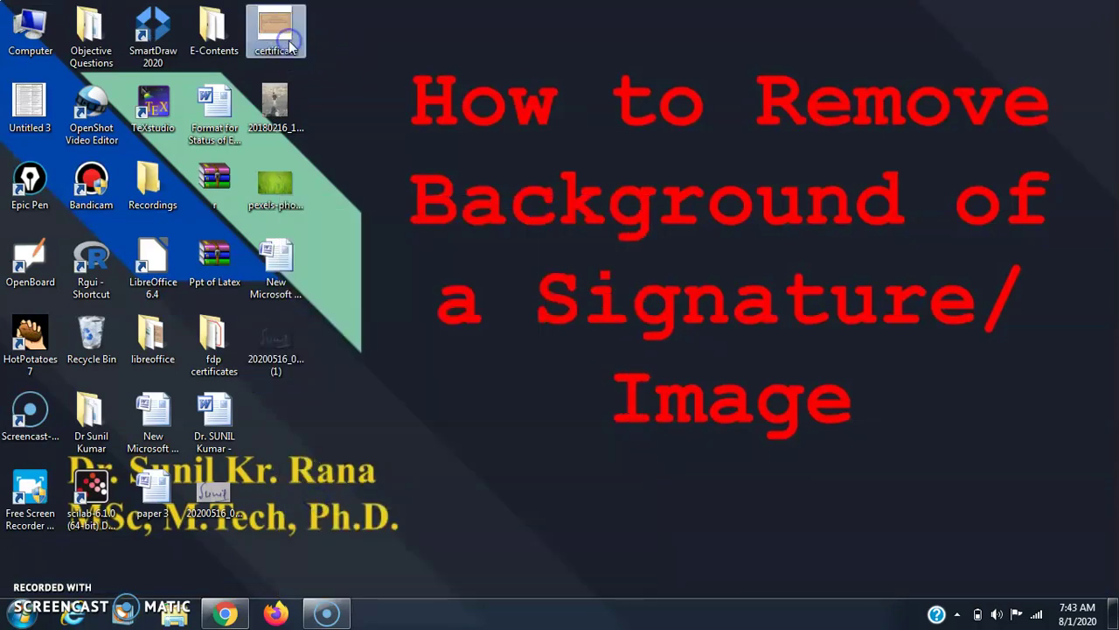
double_click(289, 41)
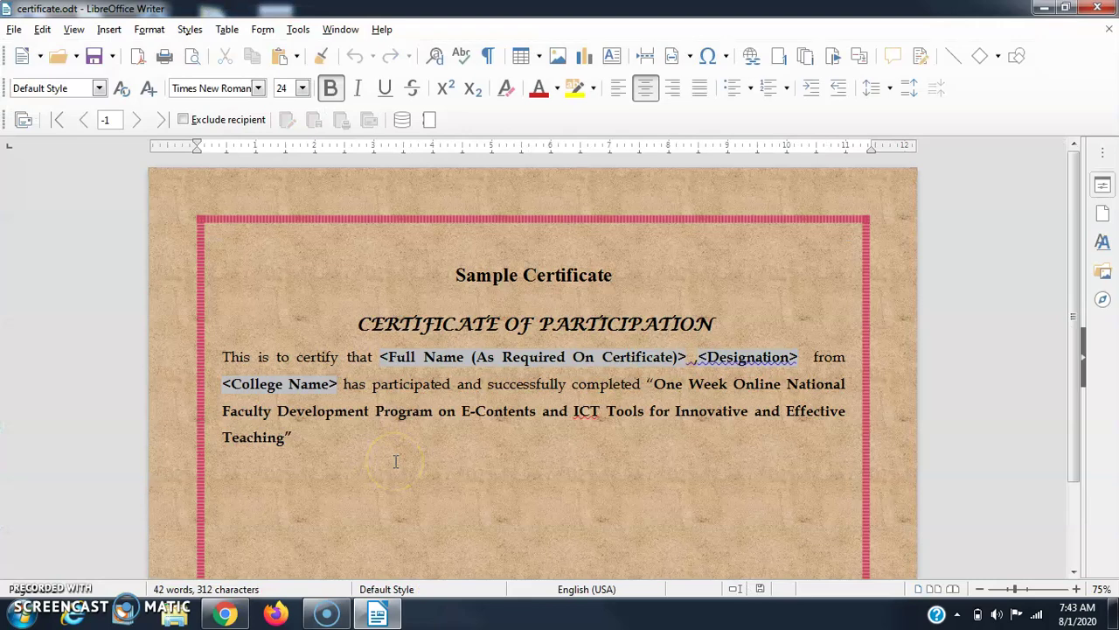
left_click(395, 461)
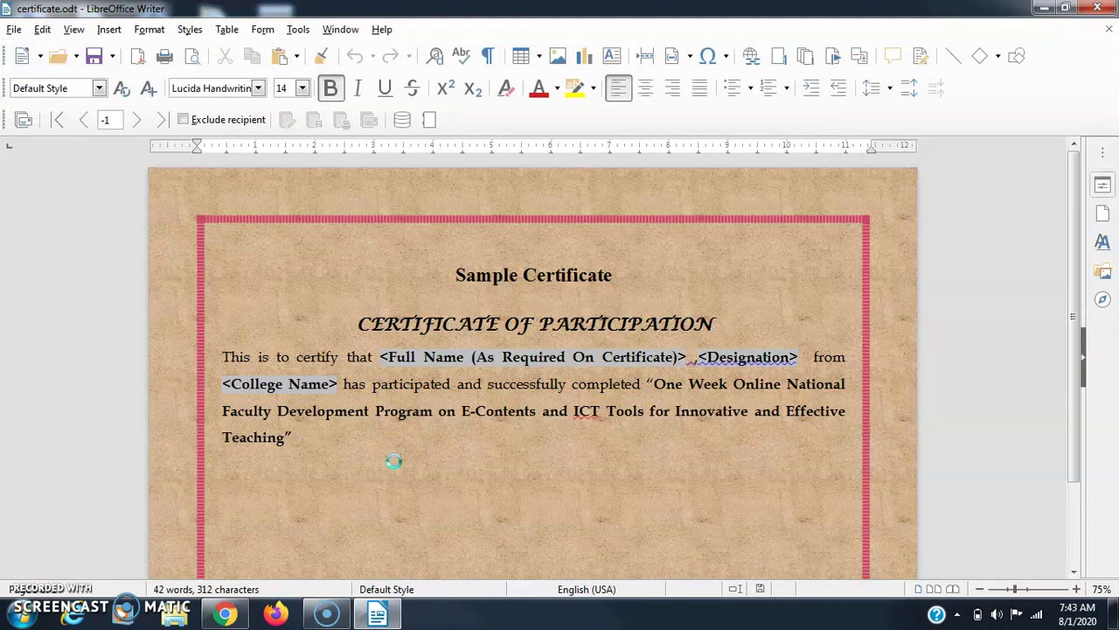
key("ctrl+v")
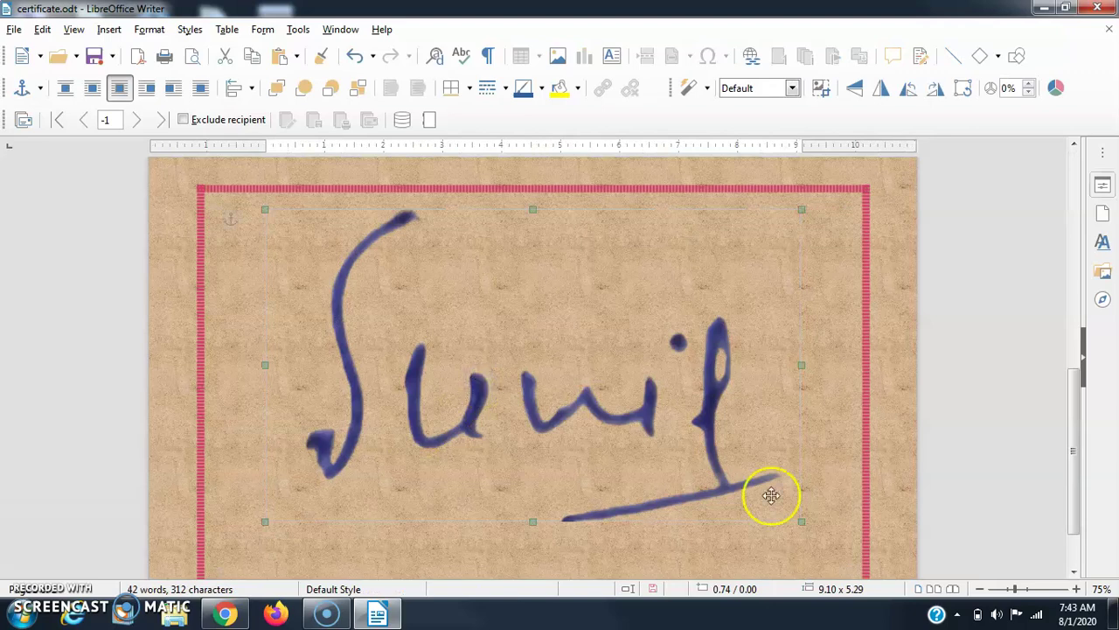
Step: Shrink the transparent signature proportionally to about 1.42 × 0.82 and place it in the certificate's lower-left corner
mouse_move(803, 521)
left_mouse_down()
mouse_move(574, 362)
mouse_move(468, 317)
left_mouse_up()
left_click(548, 388)
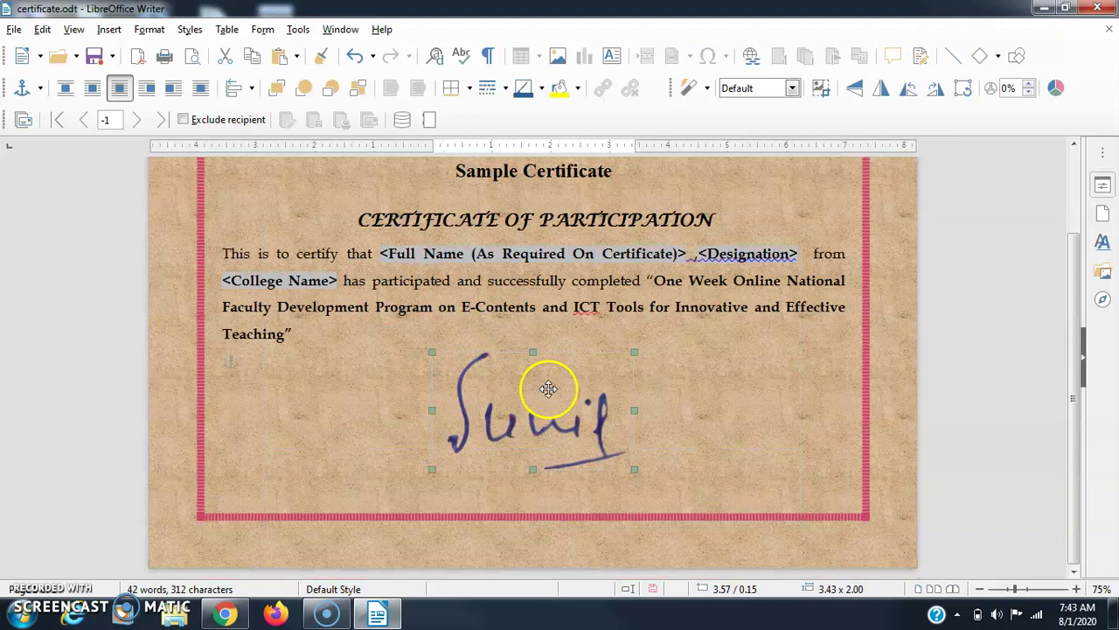
left_click_drag(634, 467, 563, 427)
mouse_move(494, 397)
left_mouse_down()
mouse_move(478, 367)
mouse_move(257, 424)
left_mouse_up()
left_click(409, 451)
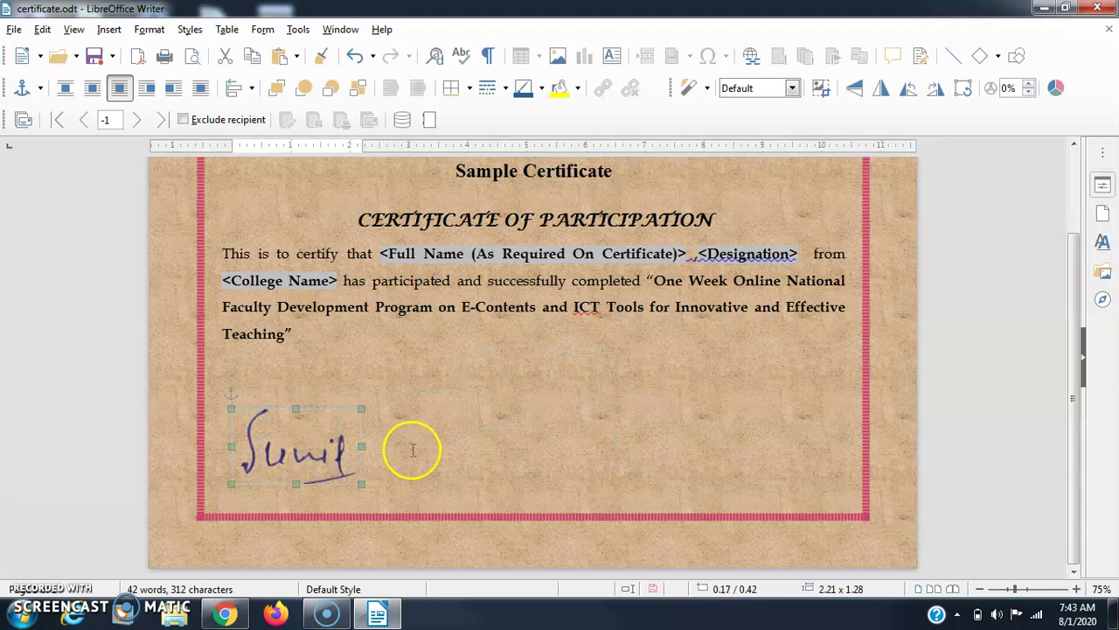
left_click(325, 439)
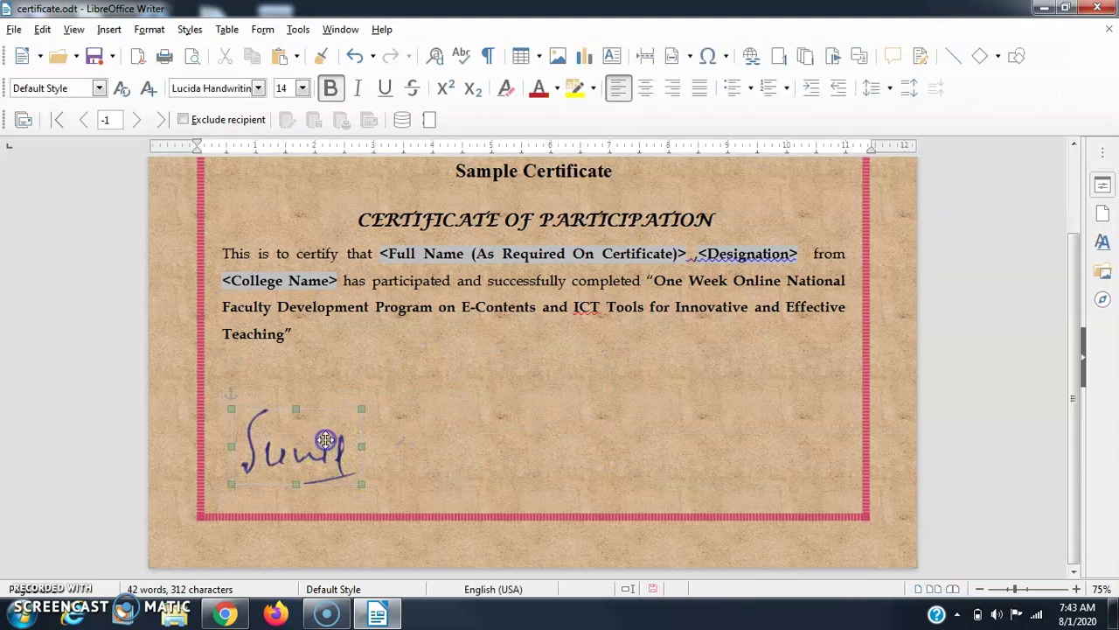
mouse_move(328, 466)
left_mouse_down()
mouse_move(296, 446)
mouse_move(317, 456)
left_mouse_up()
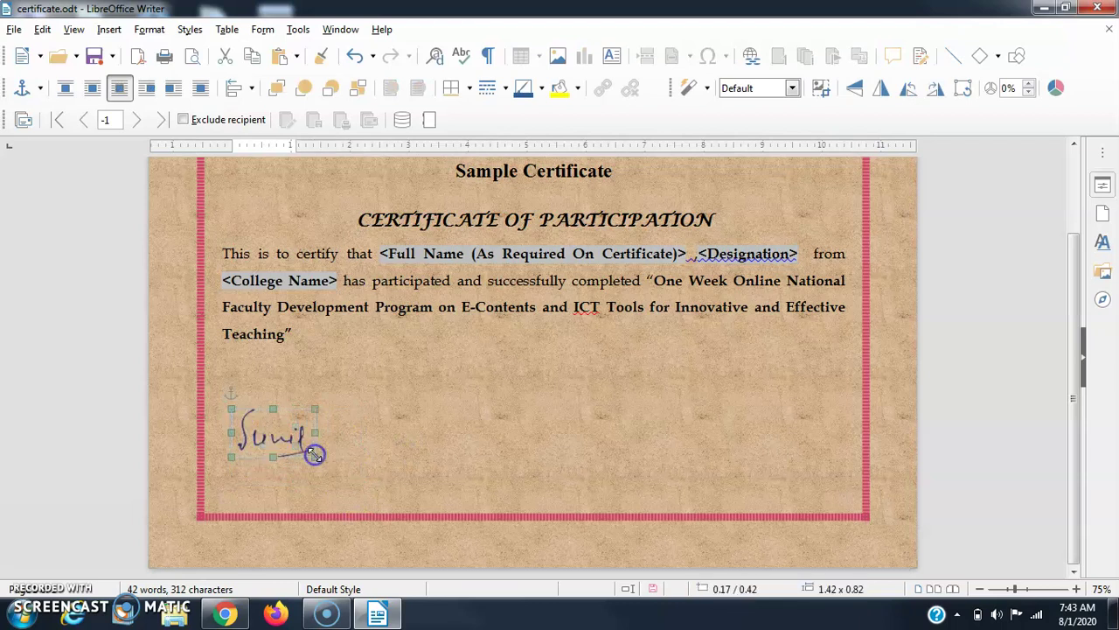
Step: Copy the original signature image 20200516_064354 from the desktop and paste it into the certificate in LibreOffice Writer
left_click(1040, 9)
left_click(217, 494)
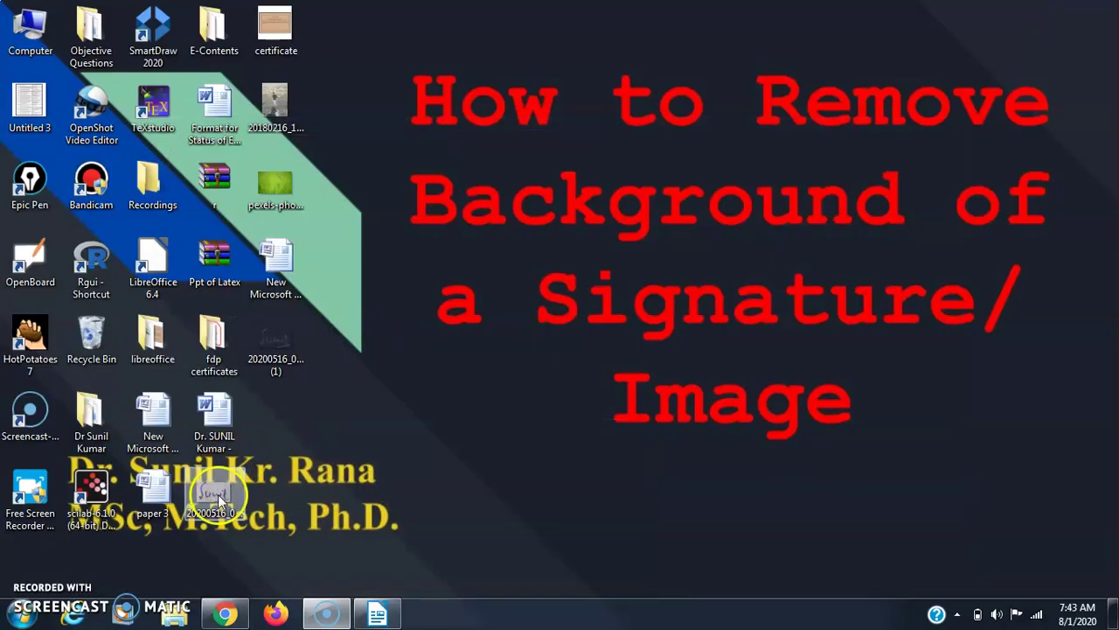
right_click(217, 494)
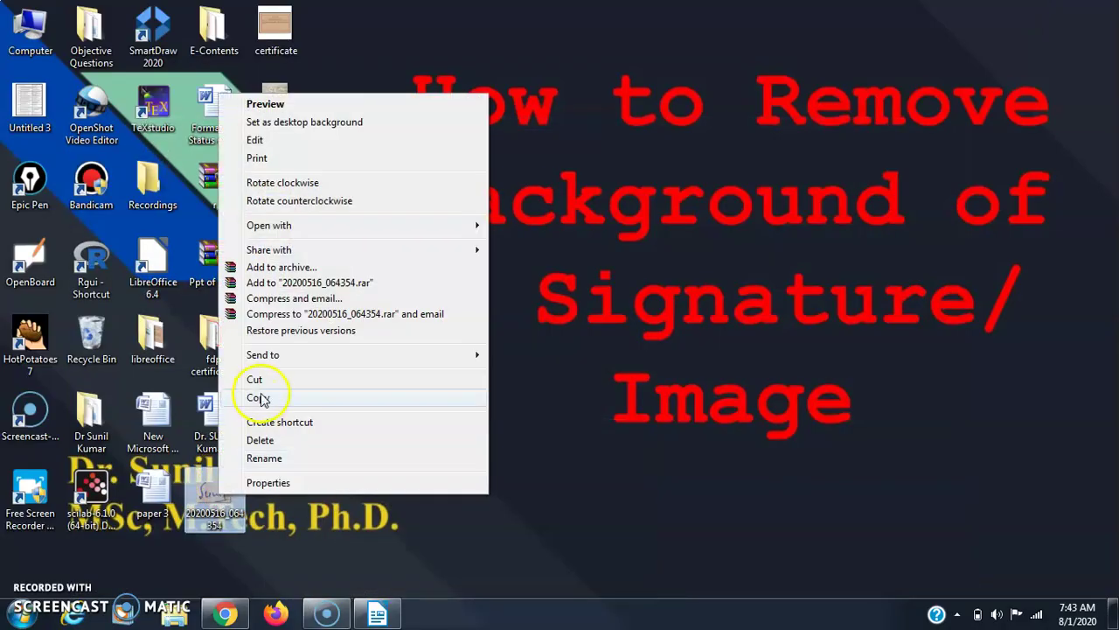
left_click(260, 398)
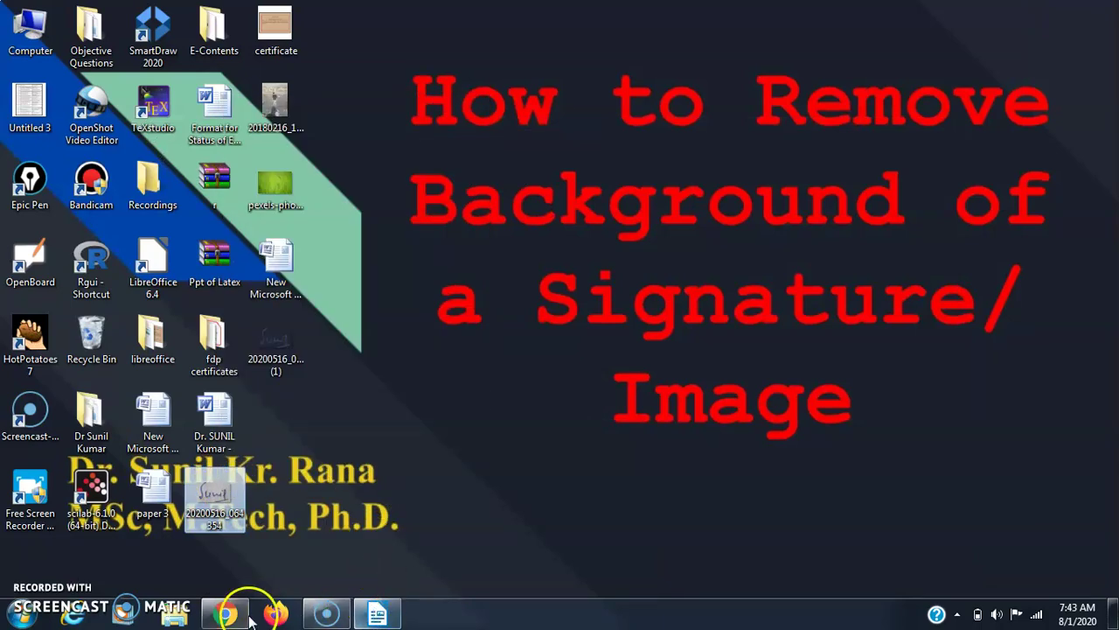
left_click(376, 613)
left_click(488, 447)
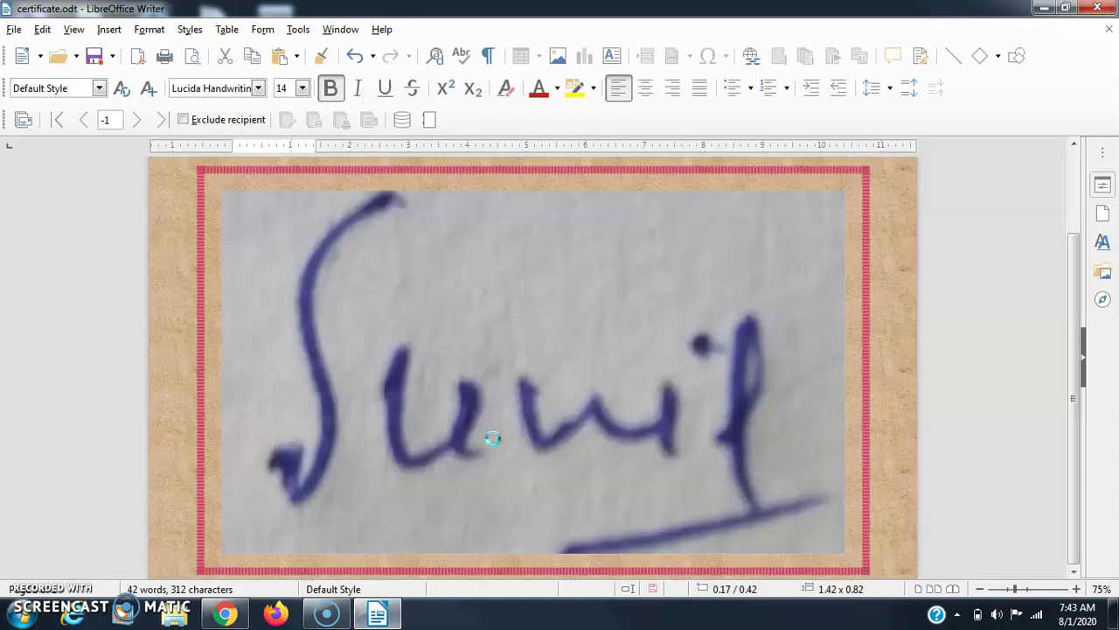
key("ctrl+v")
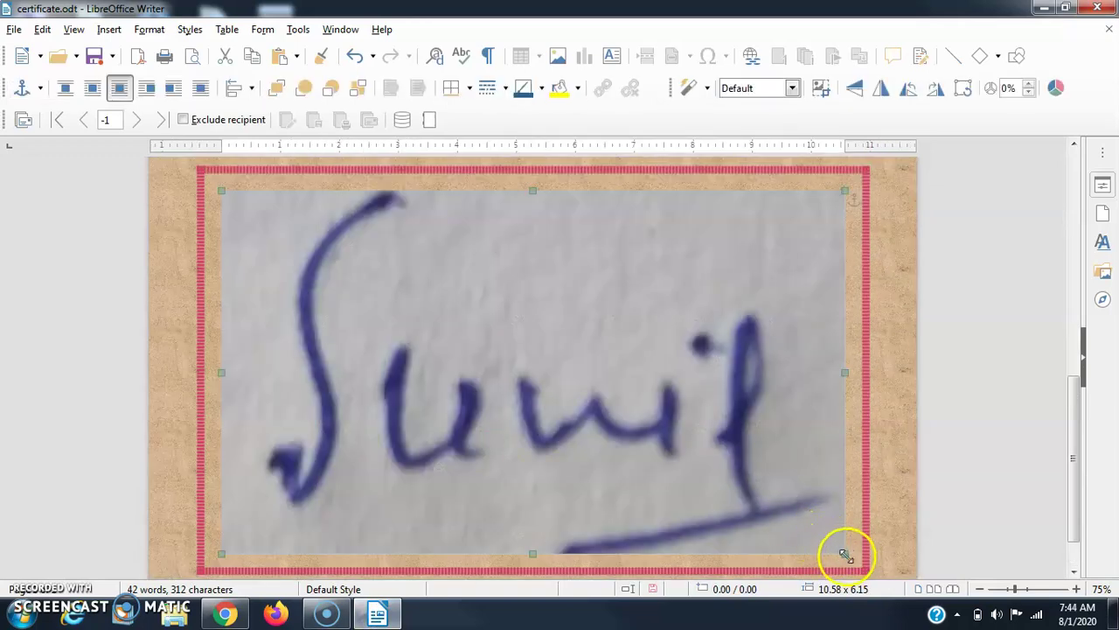
Step: Shrink the original grey-background signature to about 1.88 × 1.09 and place it to the right of the transparent one
left_click(822, 517)
left_click(844, 545)
left_click(842, 536)
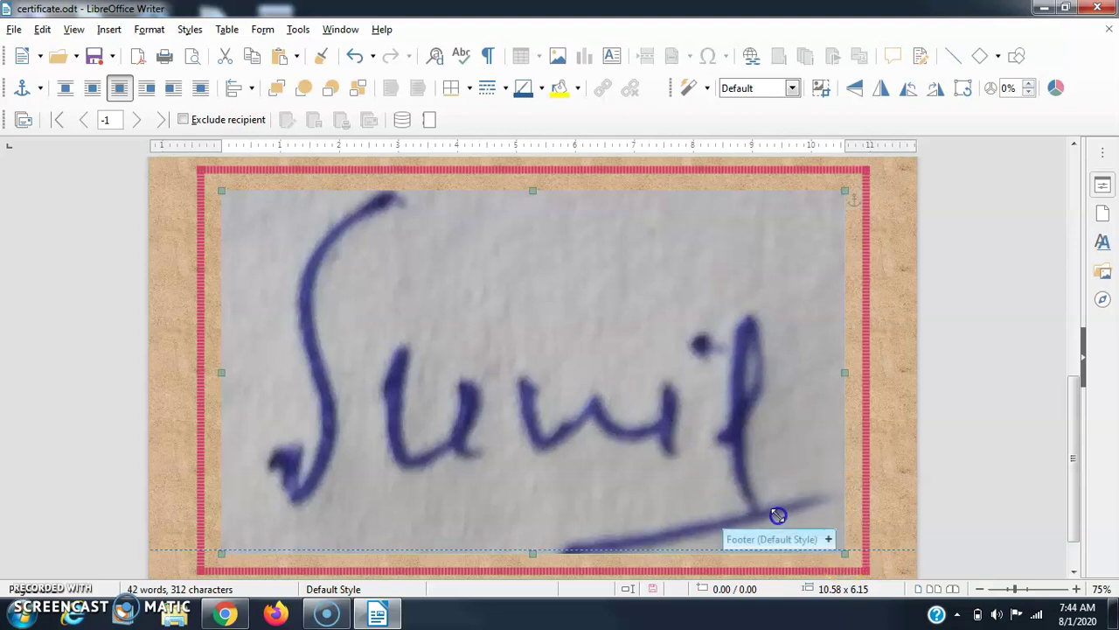
left_click_drag(872, 179, 813, 227)
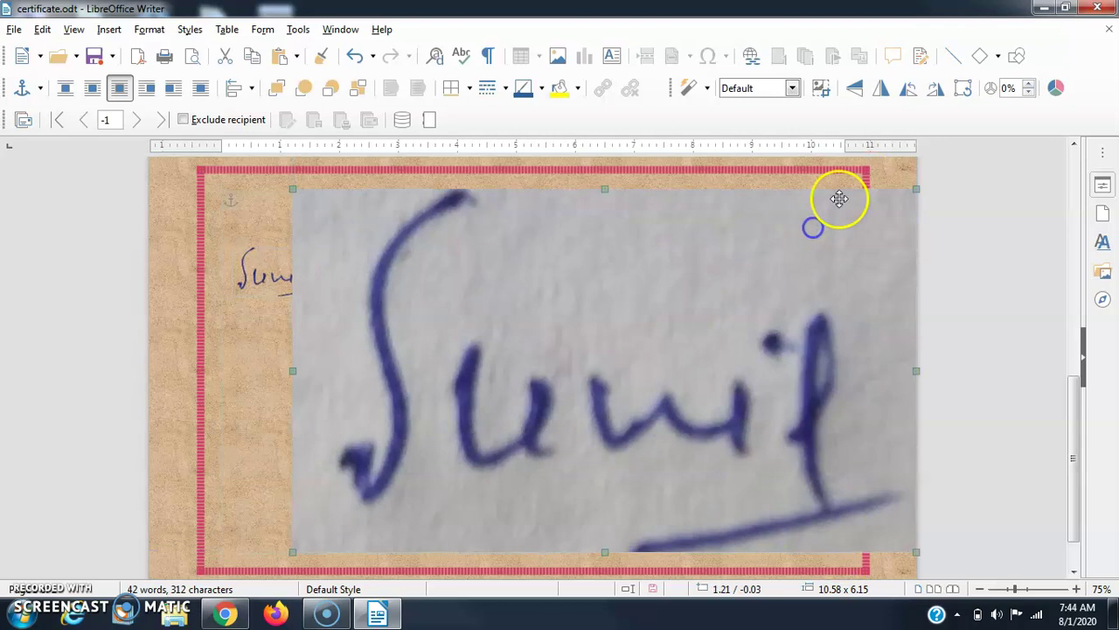
left_click_drag(918, 191, 507, 365)
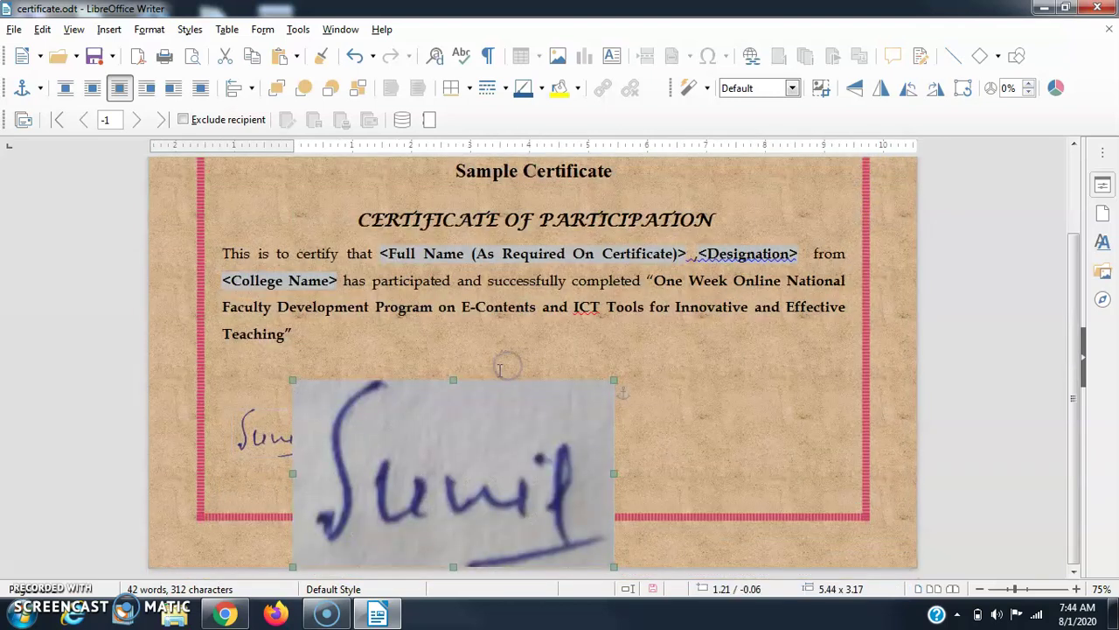
mouse_move(613, 380)
left_mouse_down()
mouse_move(470, 449)
mouse_move(477, 458)
left_mouse_up()
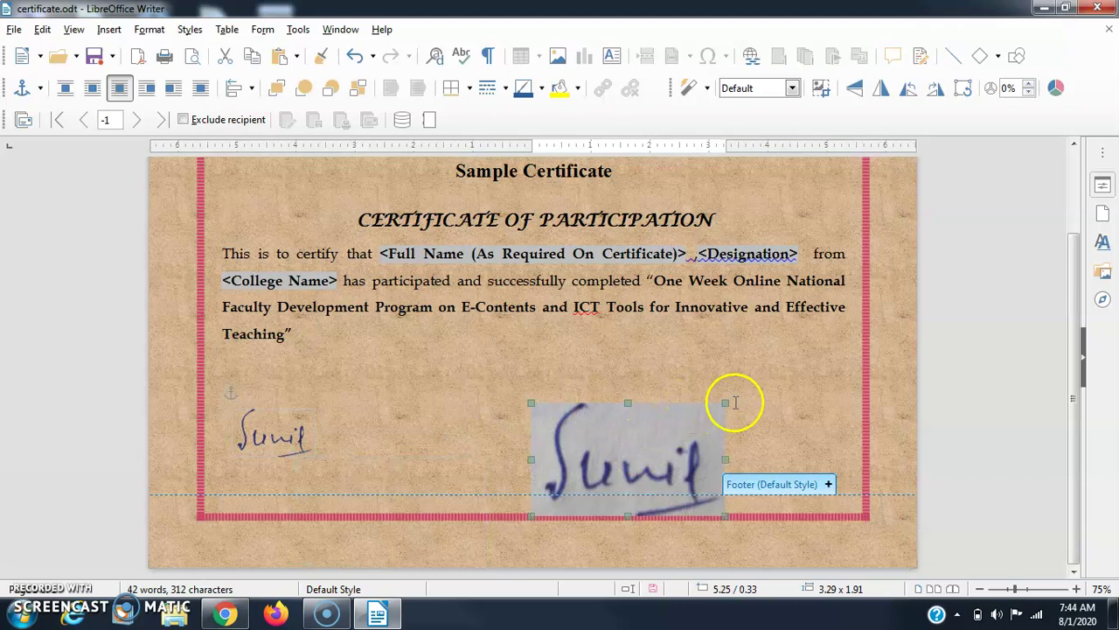
mouse_move(726, 403)
left_mouse_down()
mouse_move(629, 448)
mouse_move(642, 451)
mouse_move(578, 412)
mouse_move(576, 397)
left_mouse_up()
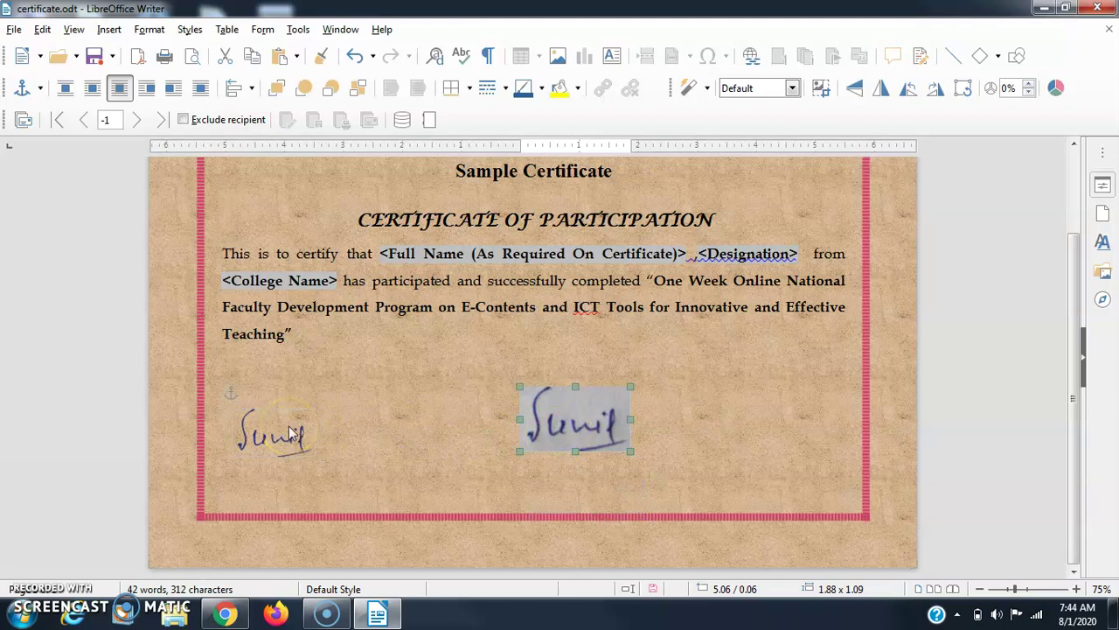
Step: Compare the transparent signature with the original on the certificate and switch back to the remove.bg result in Chrome
left_click(368, 443)
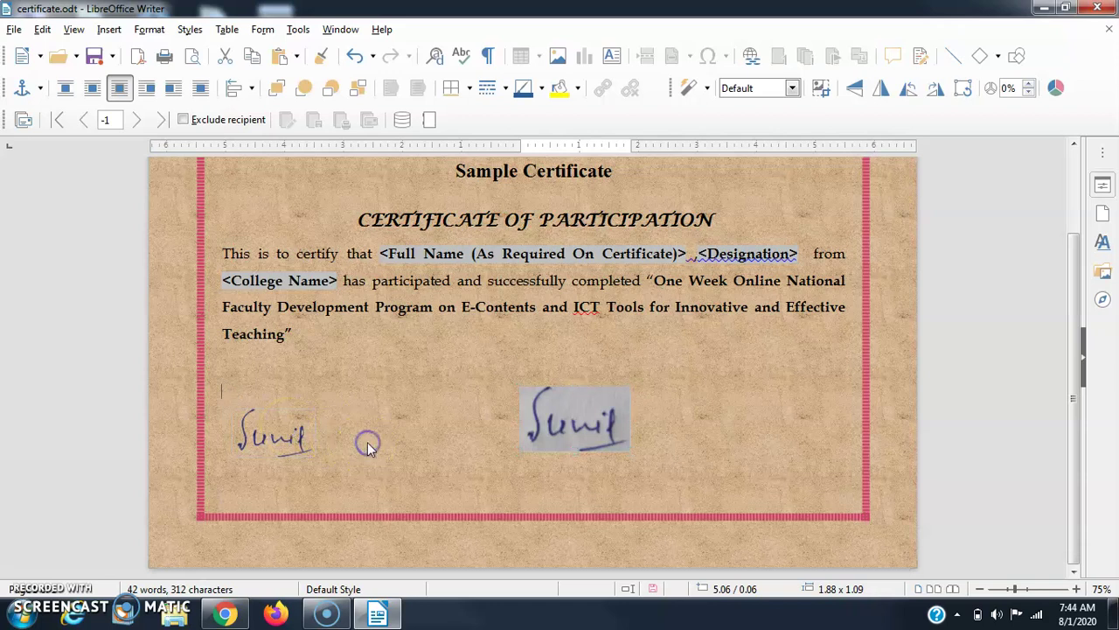
left_click(265, 429)
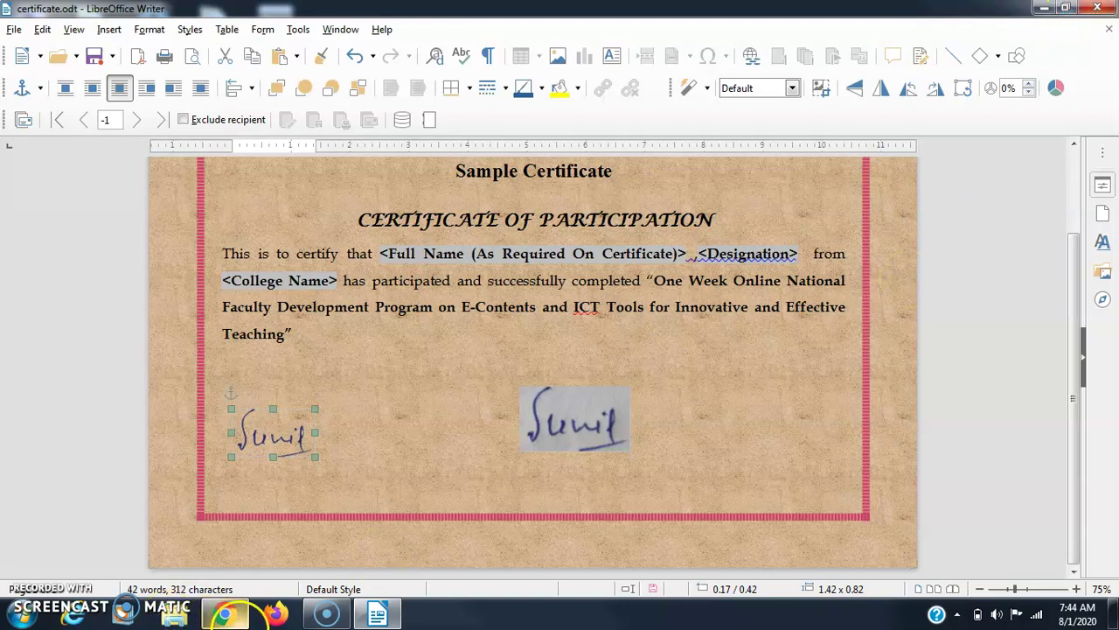
left_click(237, 616)
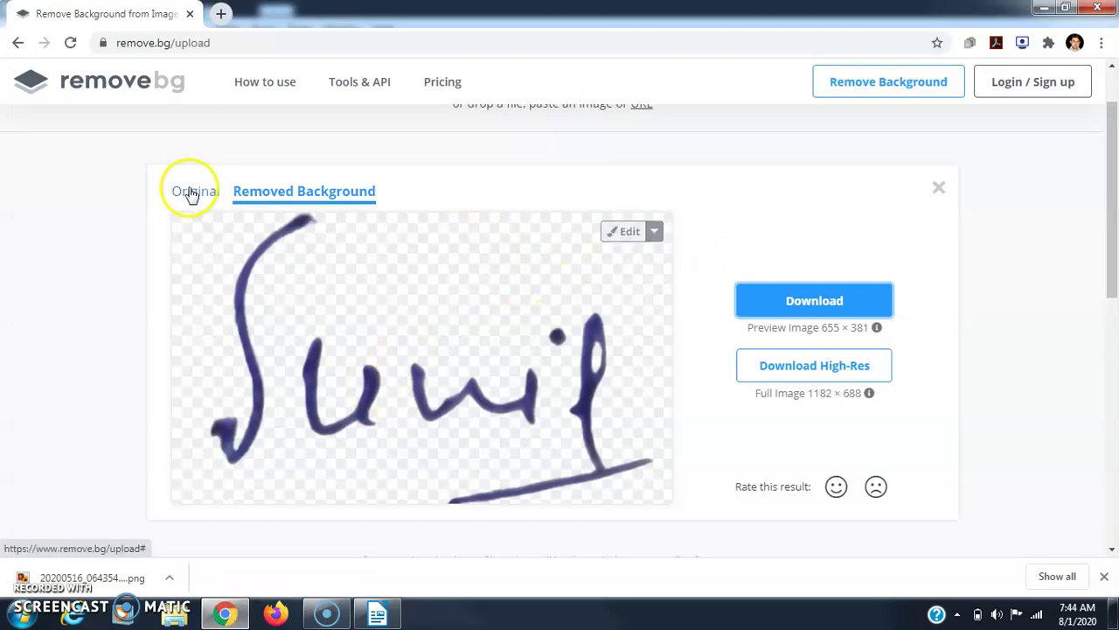
Step: Discard the signature result and upload the desktop photo pexels-photo-100876 to remove its background
left_click(865, 88)
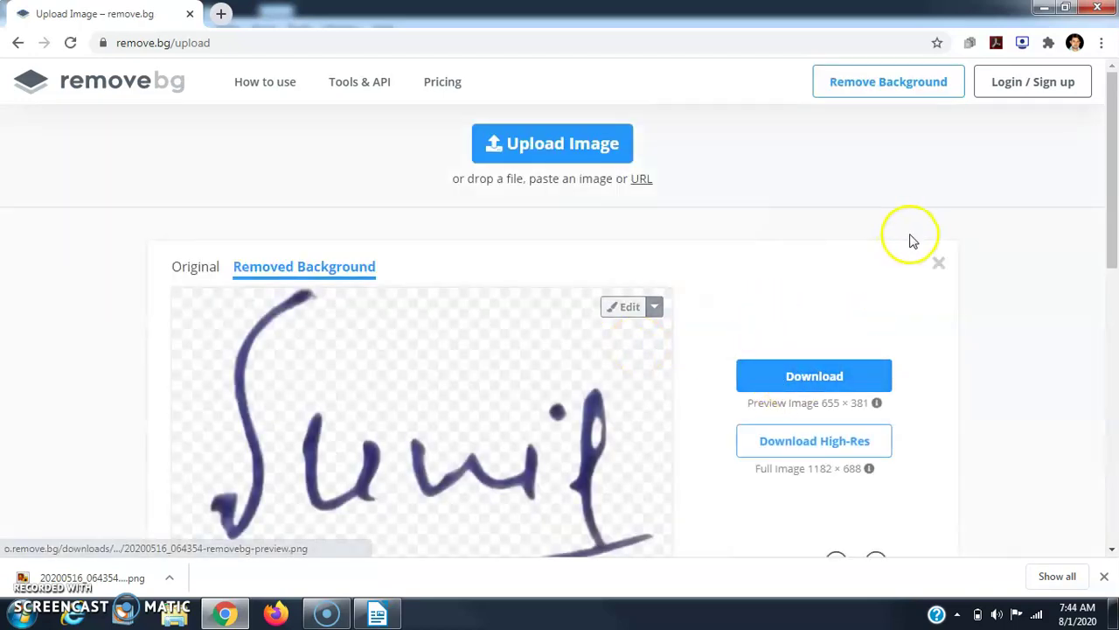
left_click(938, 264)
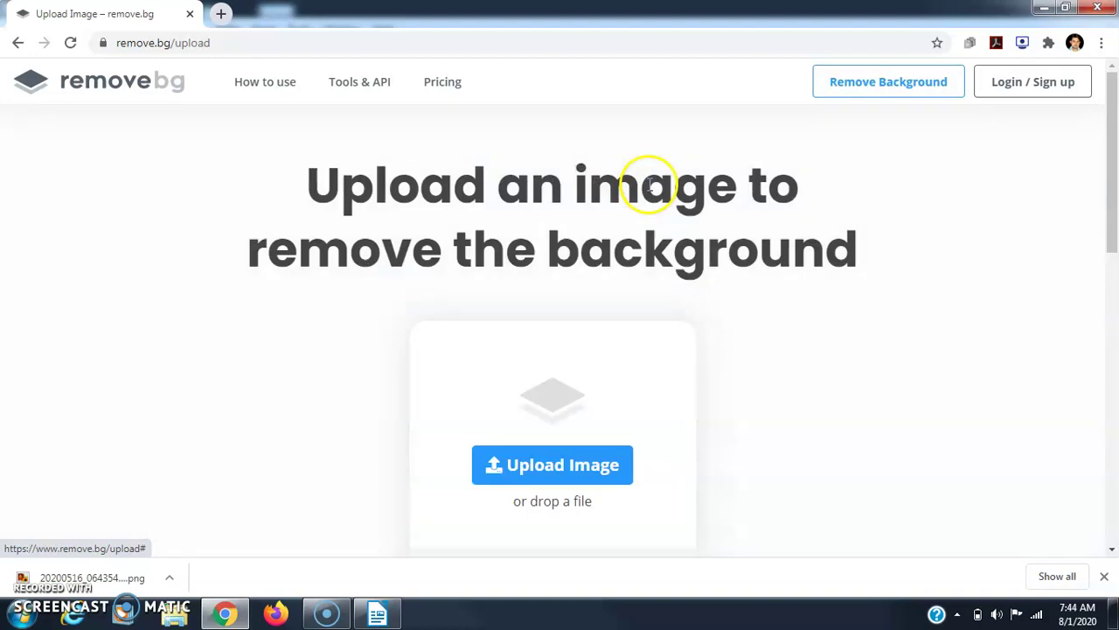
left_click(540, 470)
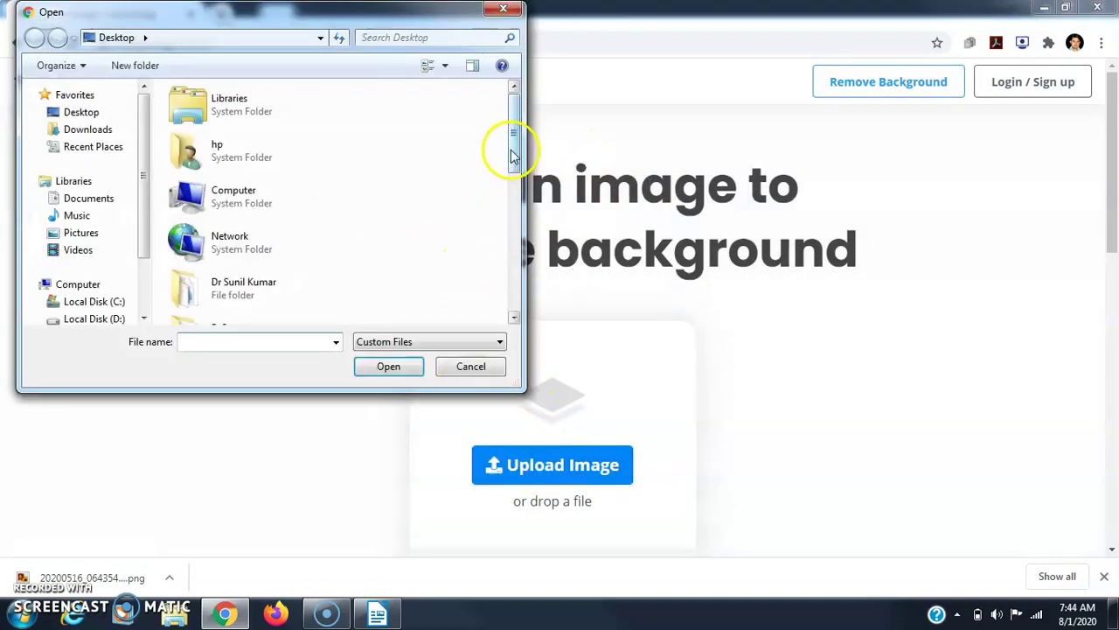
left_click_drag(514, 153, 510, 302)
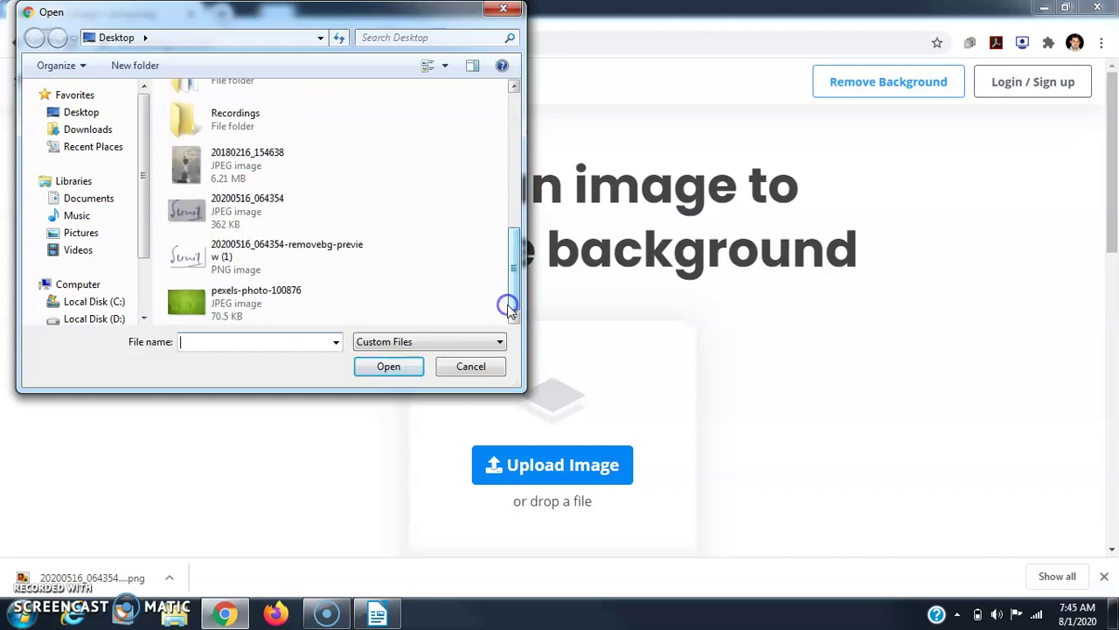
double_click(269, 308)
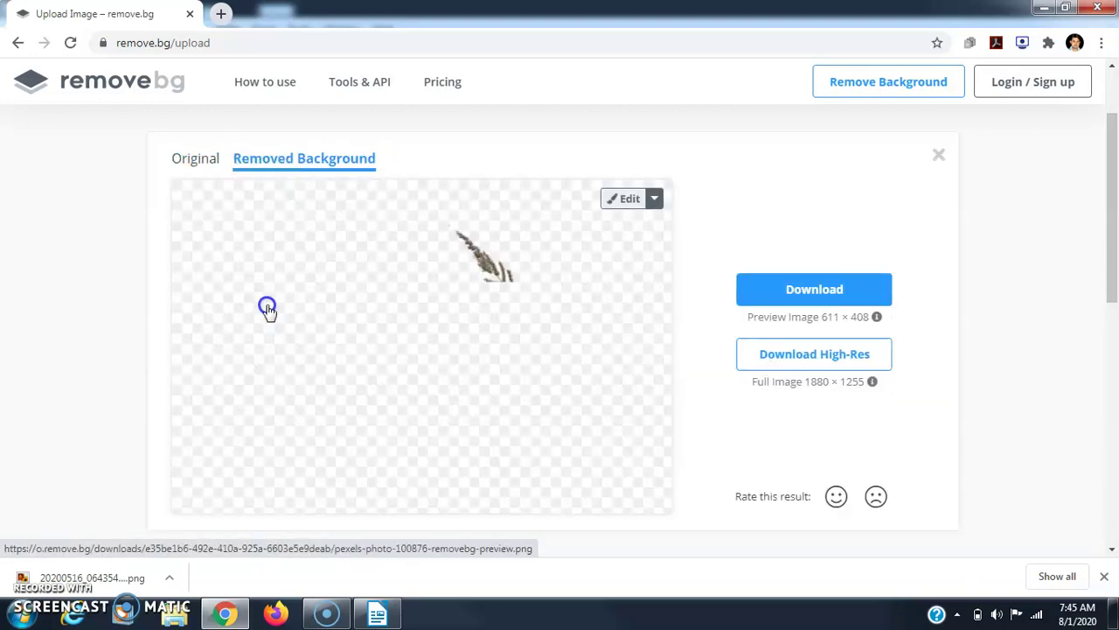
Step: Compare the original grass photo with its background-removed version by alternating between the two views several times
left_click(196, 162)
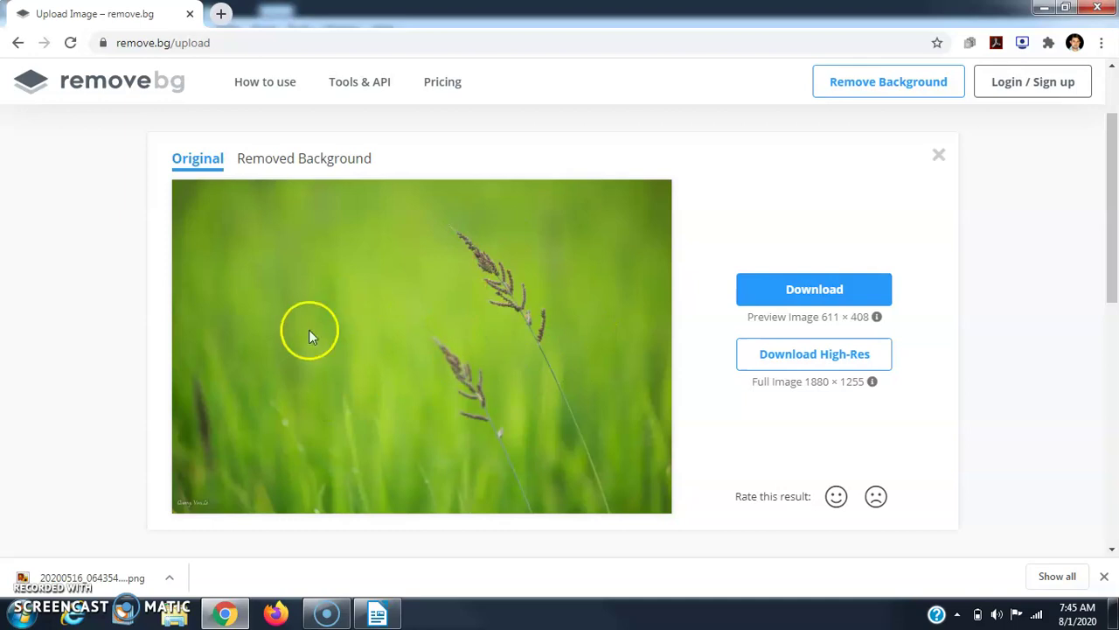
left_click(308, 163)
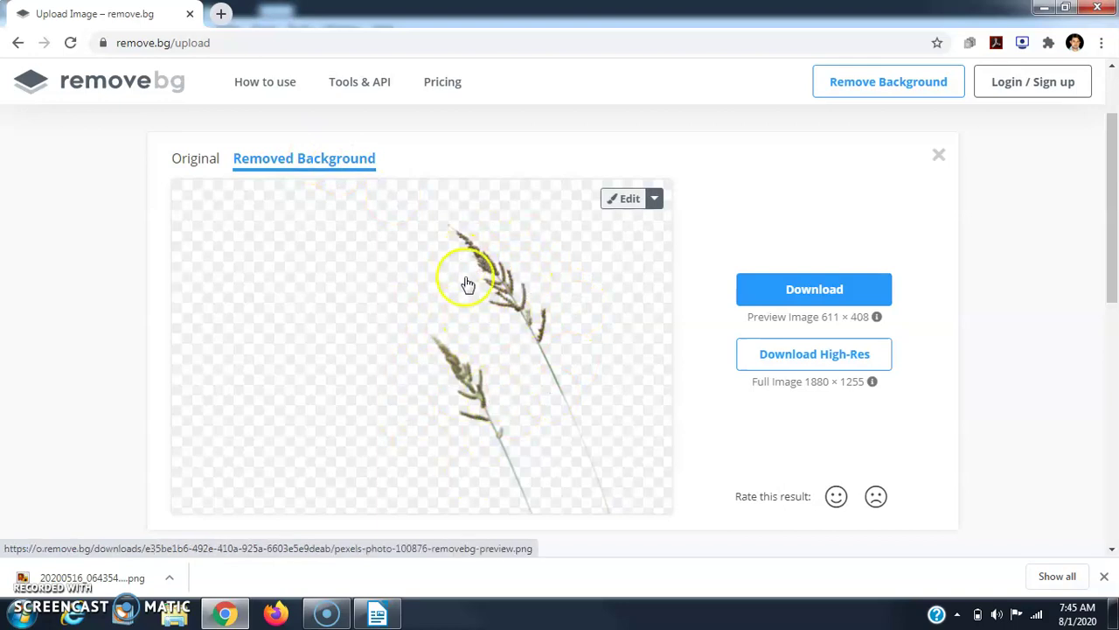
left_click(204, 157)
left_click(287, 157)
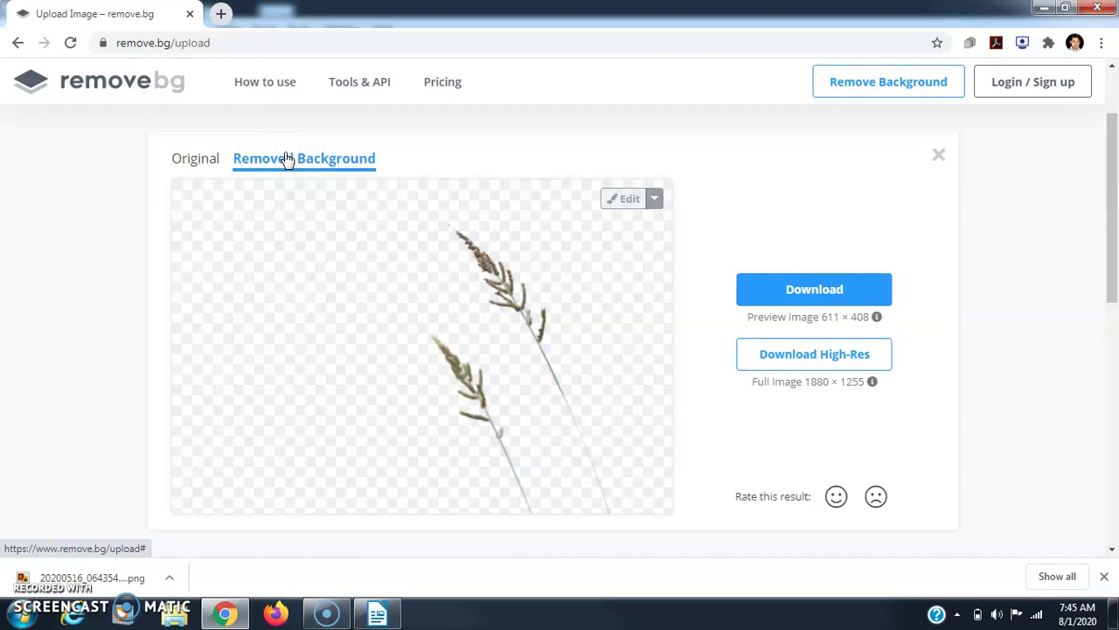
left_click(201, 163)
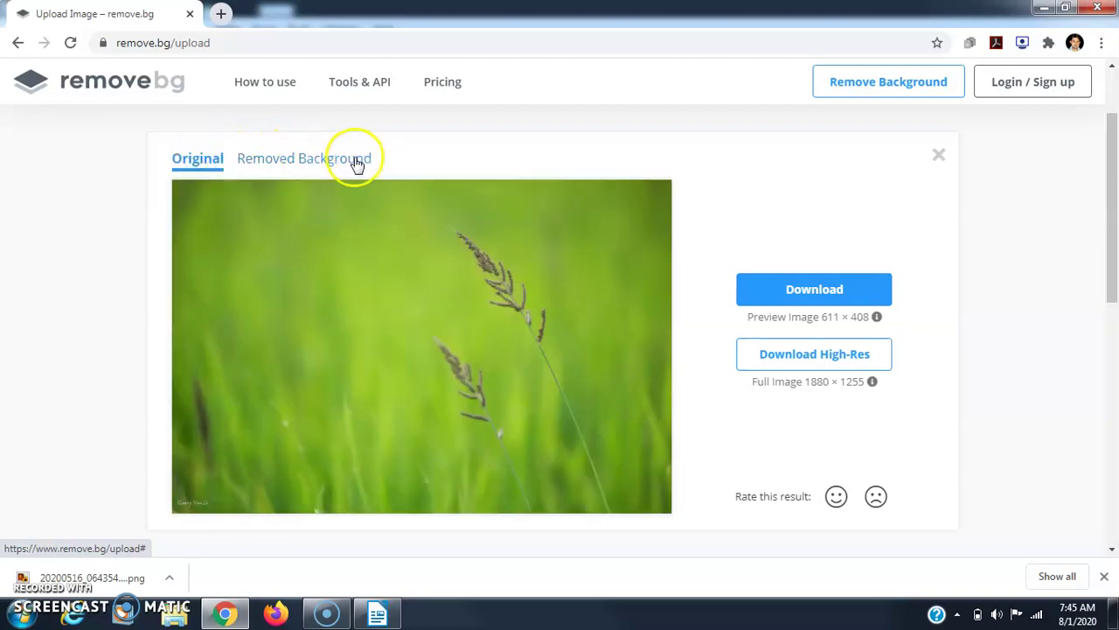
left_click(359, 164)
left_click(200, 166)
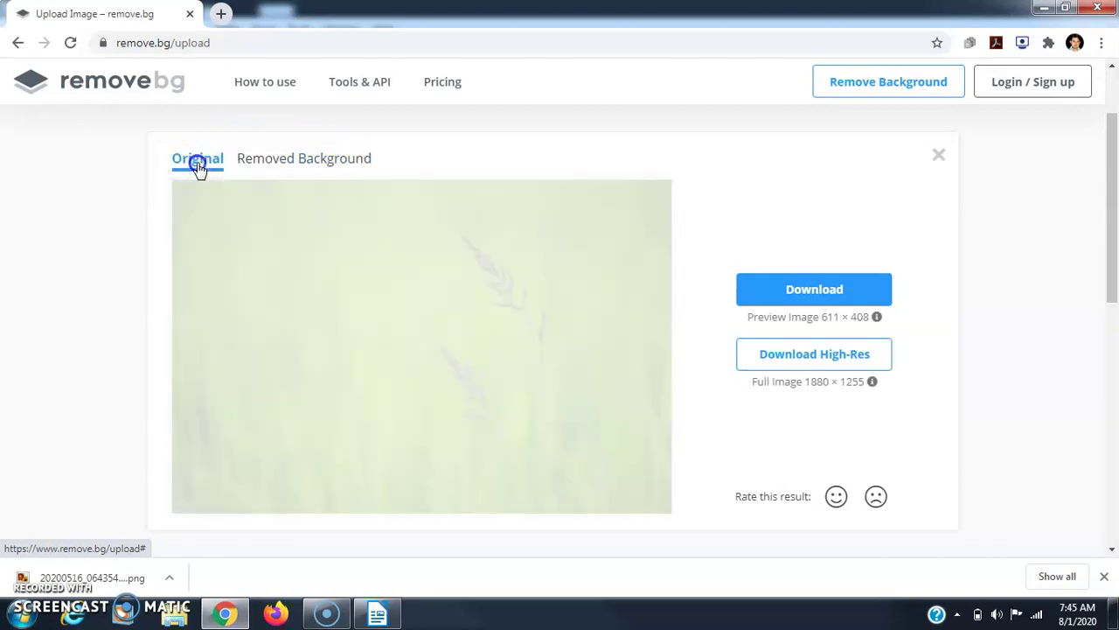
left_click(264, 166)
left_click(190, 167)
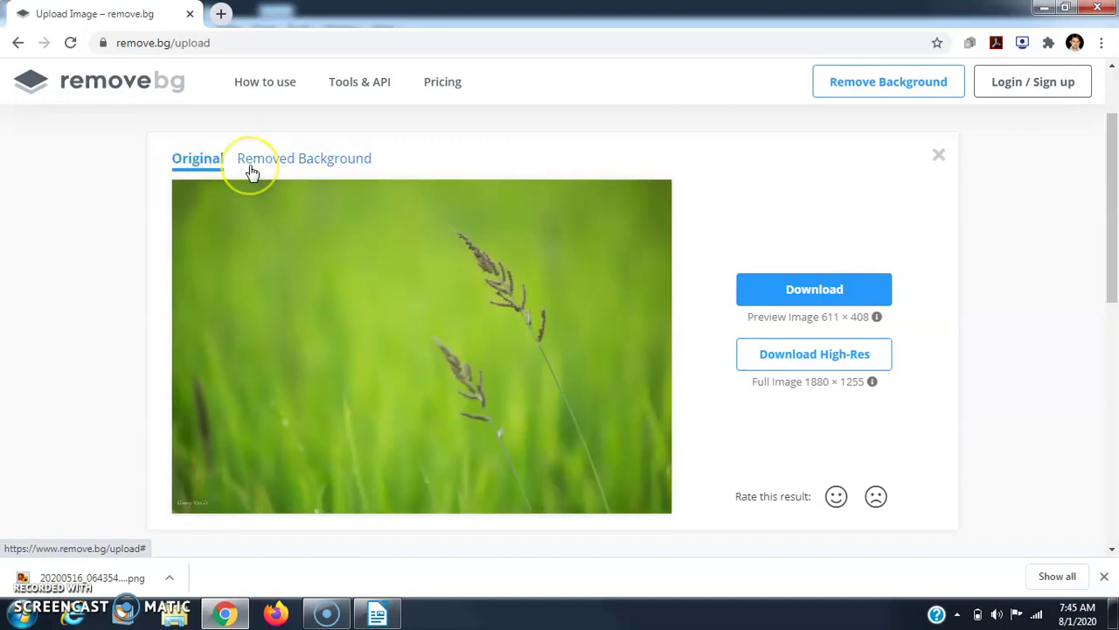